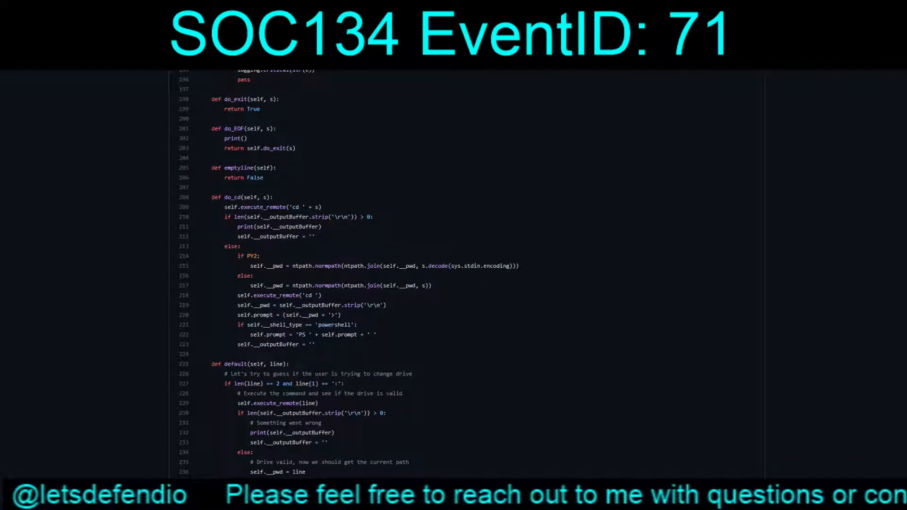
scroll(467, 274, "down", 7)
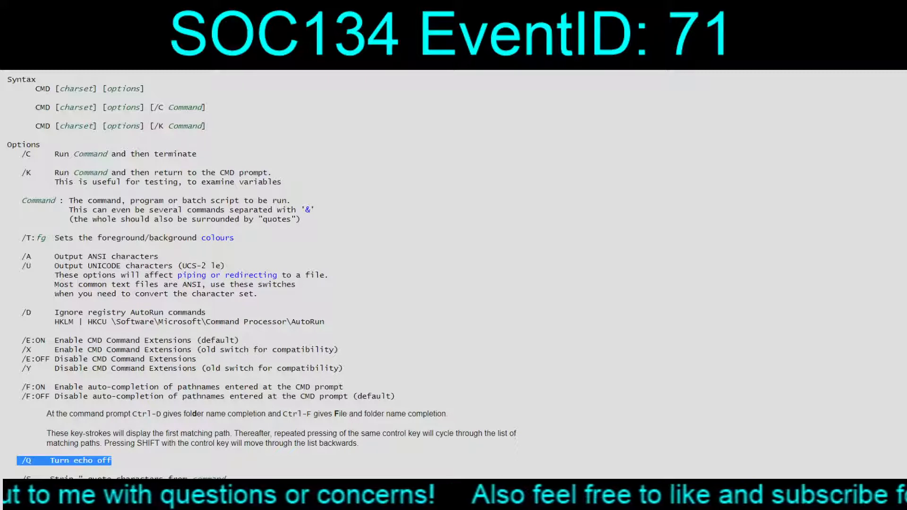
Read through the wmiexec.py source down to its command-line arguments, and check the /K switch in the CMD syntax reference
left_click_drag(282, 182, 7, 173)
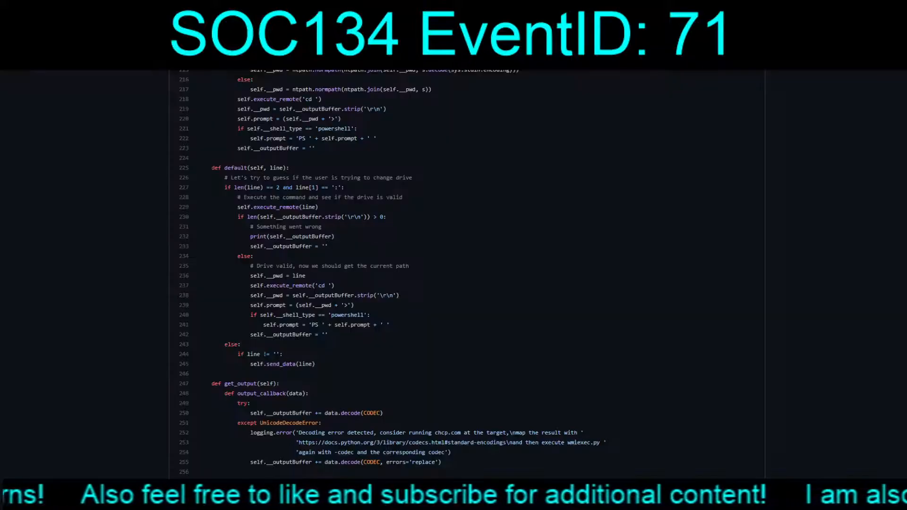
scroll(453, 271, "down", 12)
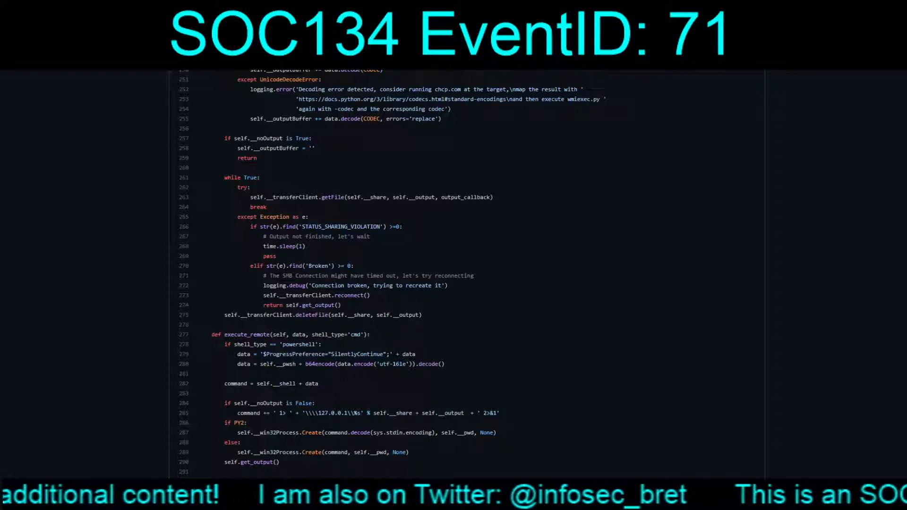
scroll(467, 274, "down", 5)
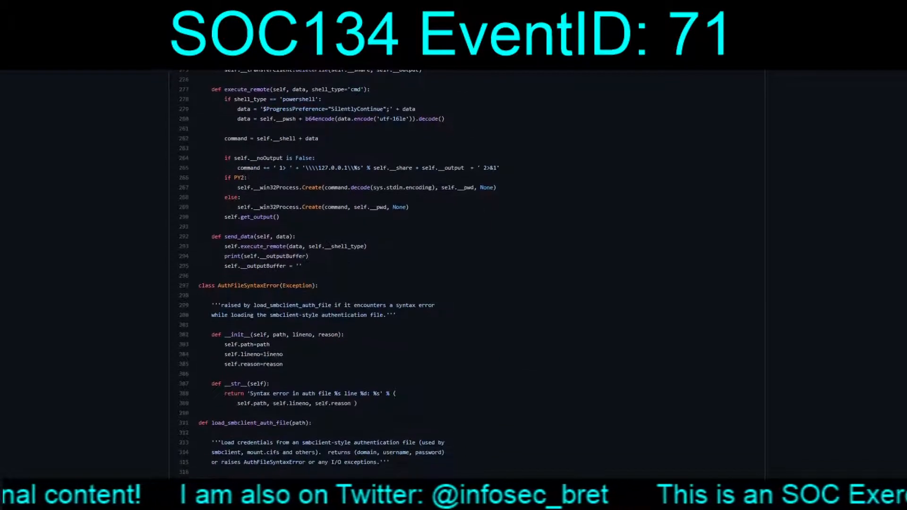
scroll(467, 274, "down", 5)
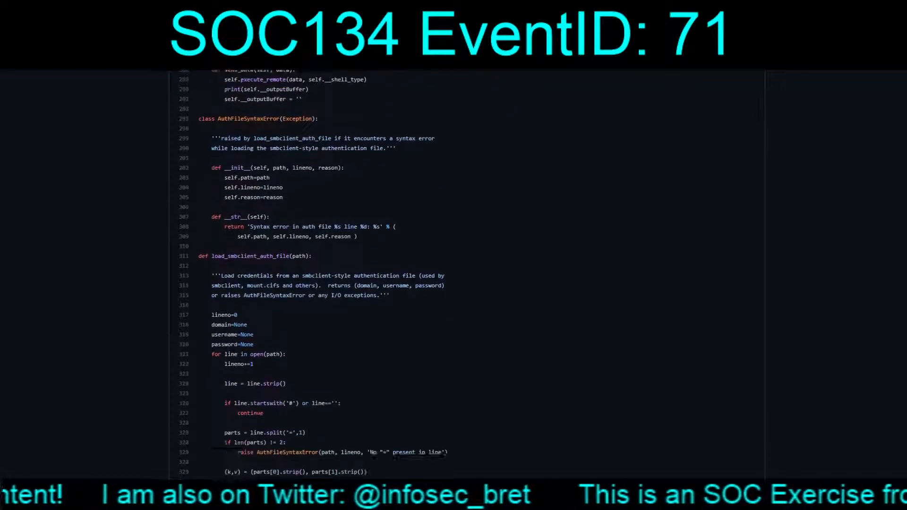
scroll(466, 274, "down", 3)
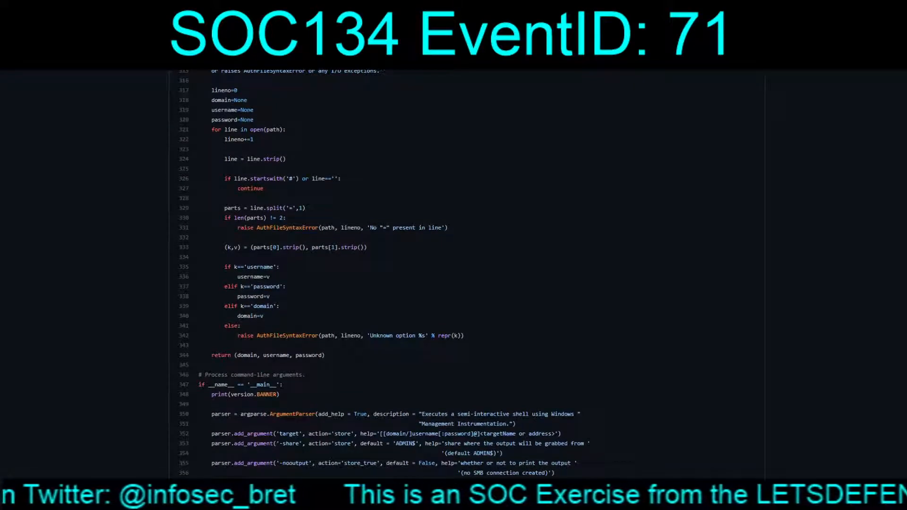
scroll(467, 274, "down", 3)
scroll(467, 274, "down", 4)
scroll(467, 274, "down", 5)
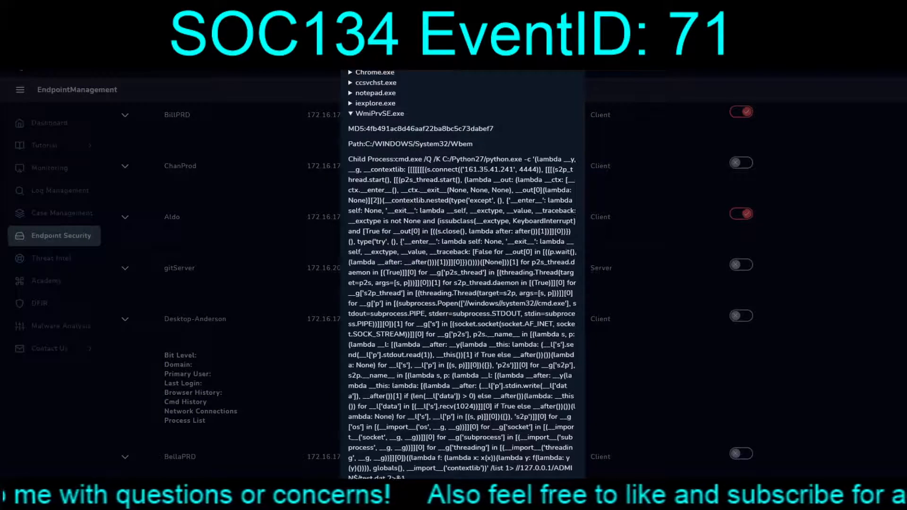
Switch to VirusTotal and review the security vendors' detection results for exec.bat
scroll(463, 274, "up", 2)
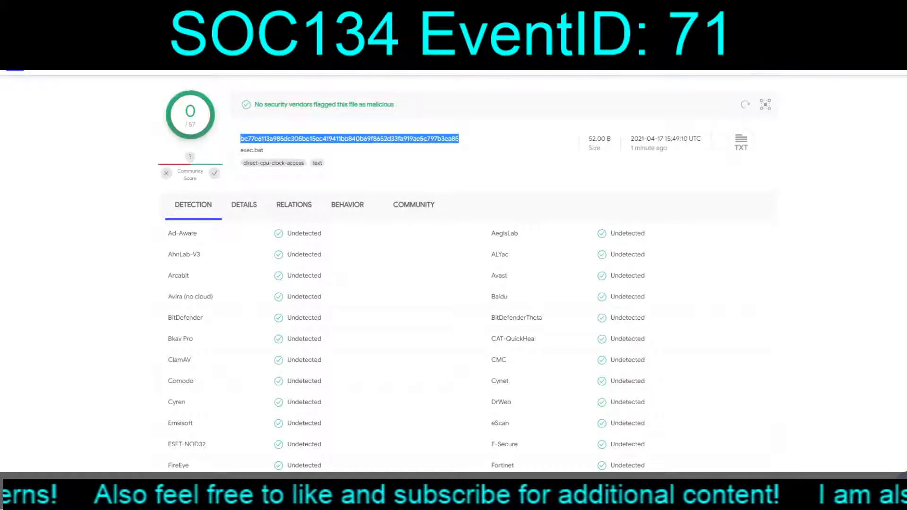
left_click(397, 256)
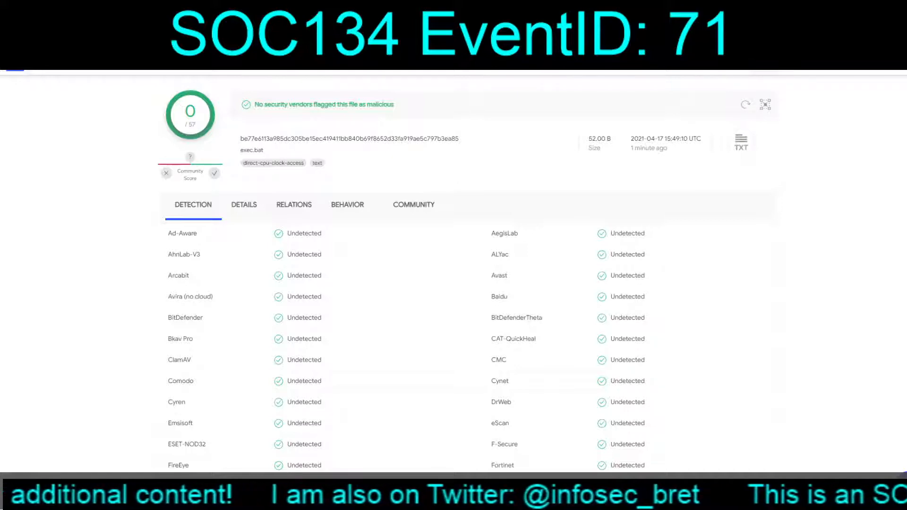
scroll(454, 270, "down", 6)
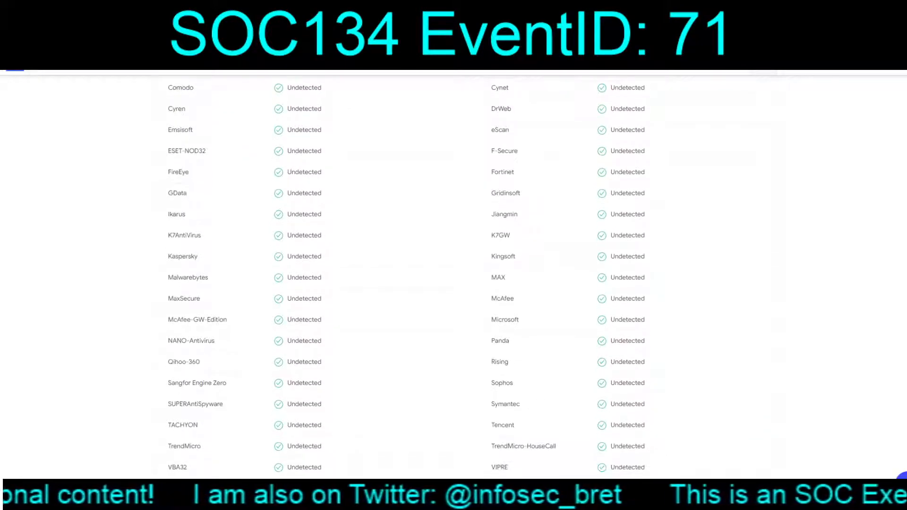
scroll(453, 270, "down", 4)
scroll(454, 269, "up", 10)
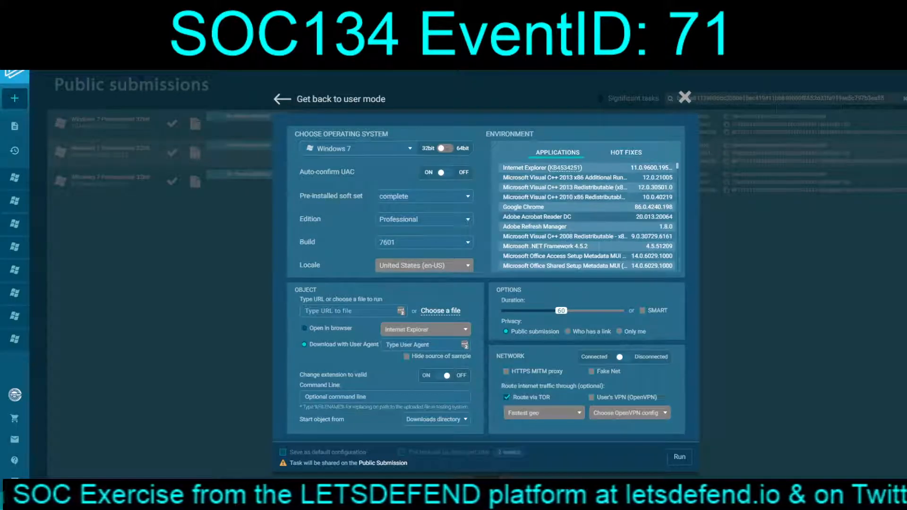
Switch to ANY.RUN and examine the applications preinstalled in the Windows 7 environment of the new task configuration
scroll(589, 216, "down", 1)
scroll(588, 217, "down", 1)
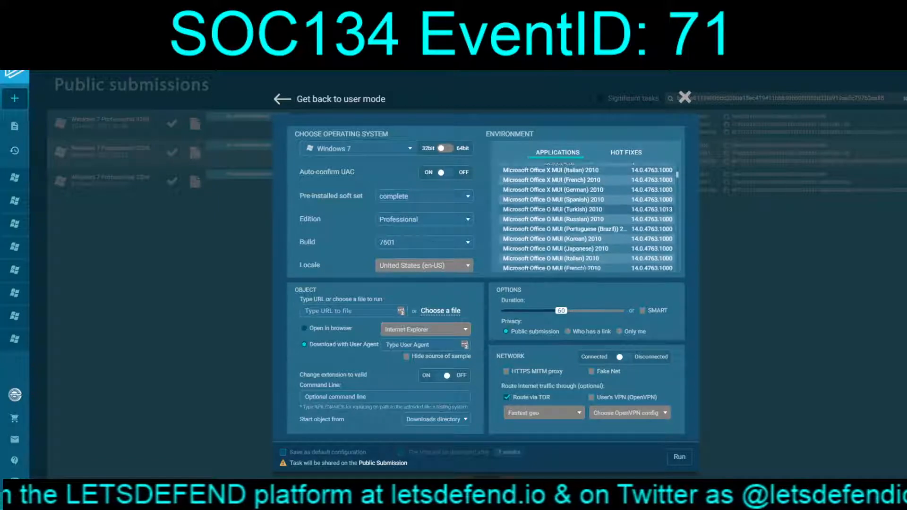
scroll(589, 216, "down", 3)
scroll(589, 216, "down", 1)
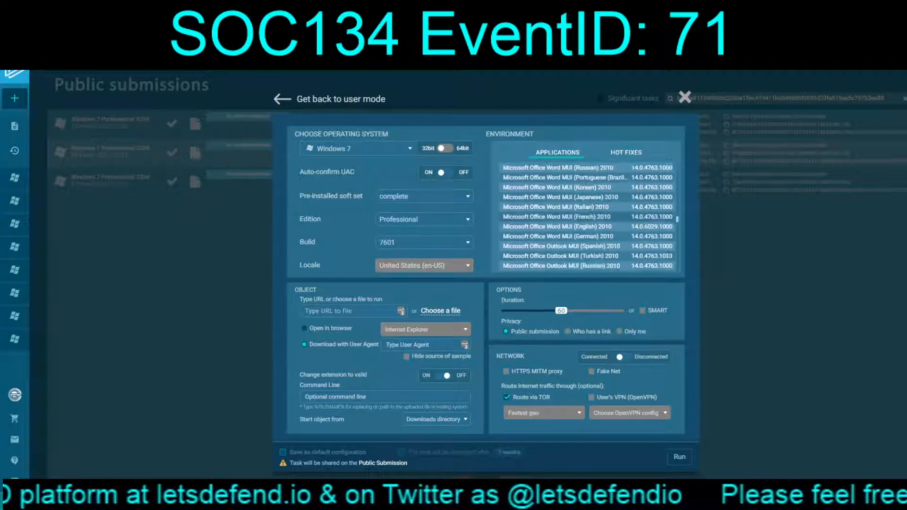
scroll(588, 216, "down", 1)
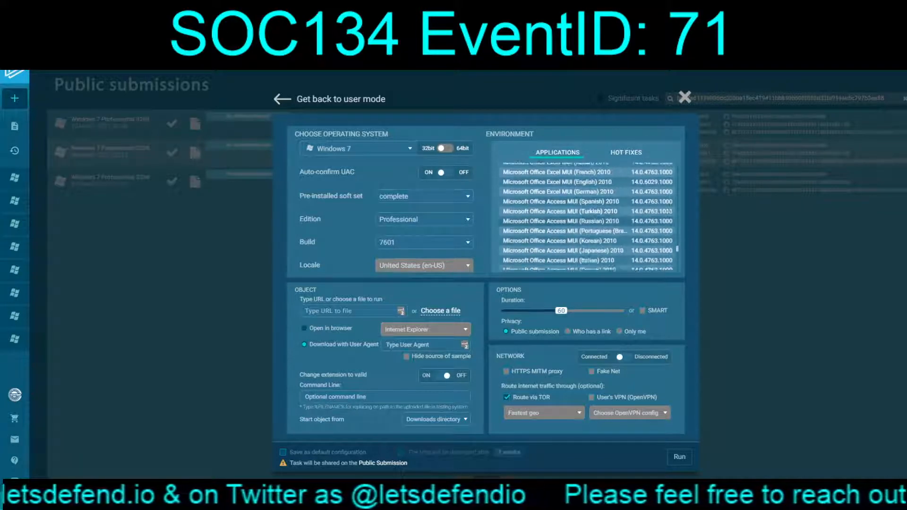
scroll(589, 216, "down", 2)
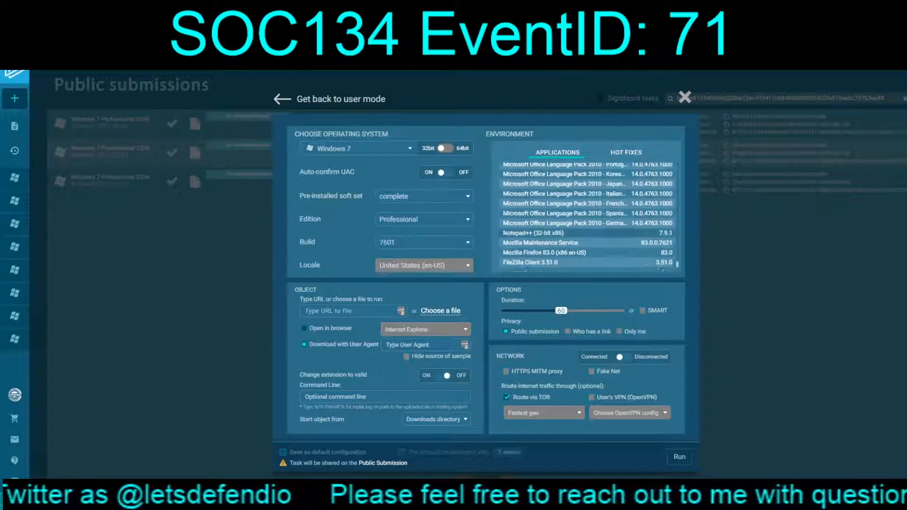
scroll(588, 217, "down", 2)
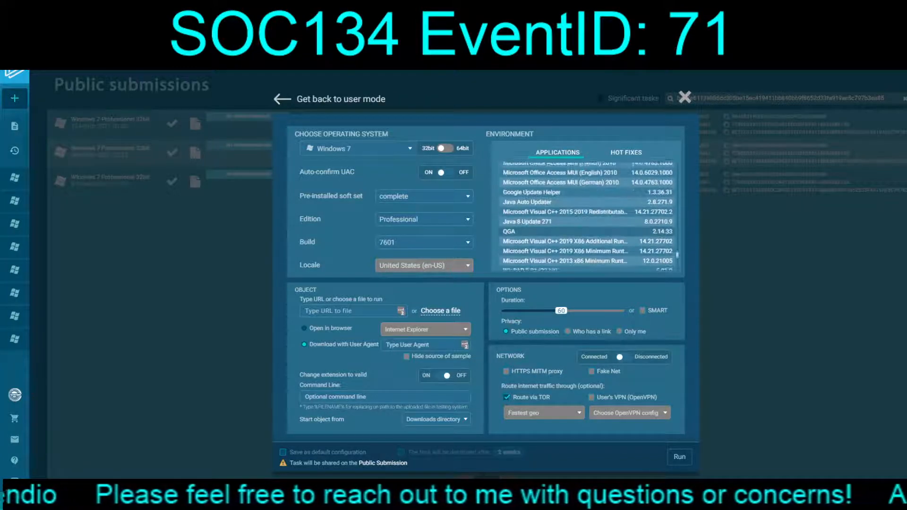
scroll(588, 216, "up", 1)
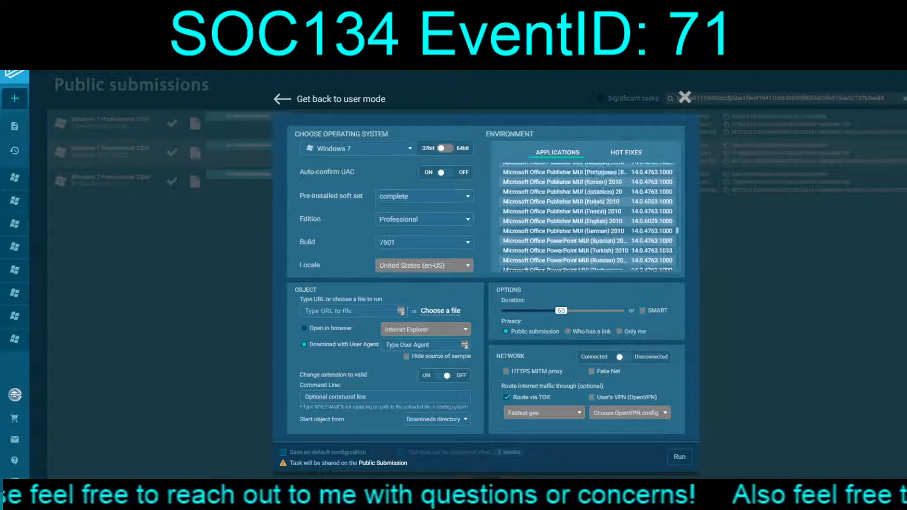
scroll(589, 217, "up", 2)
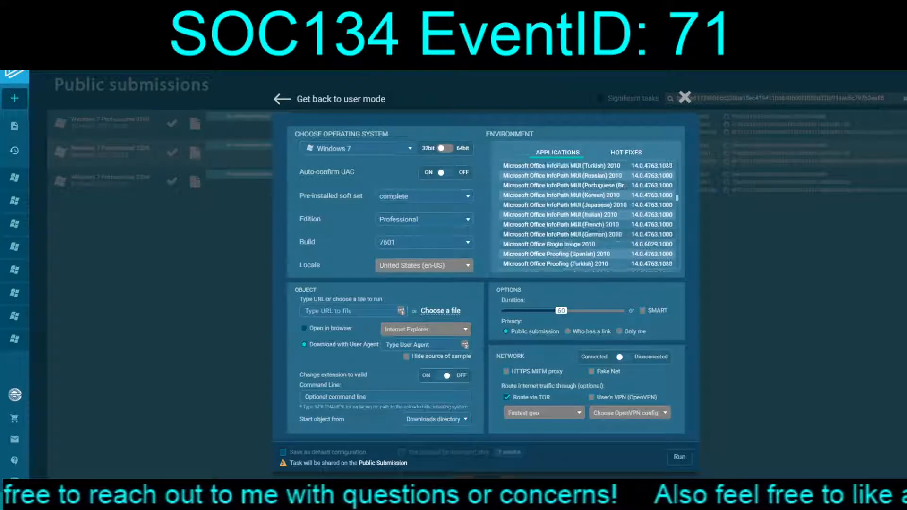
scroll(588, 217, "up", 3)
scroll(589, 216, "up", 2)
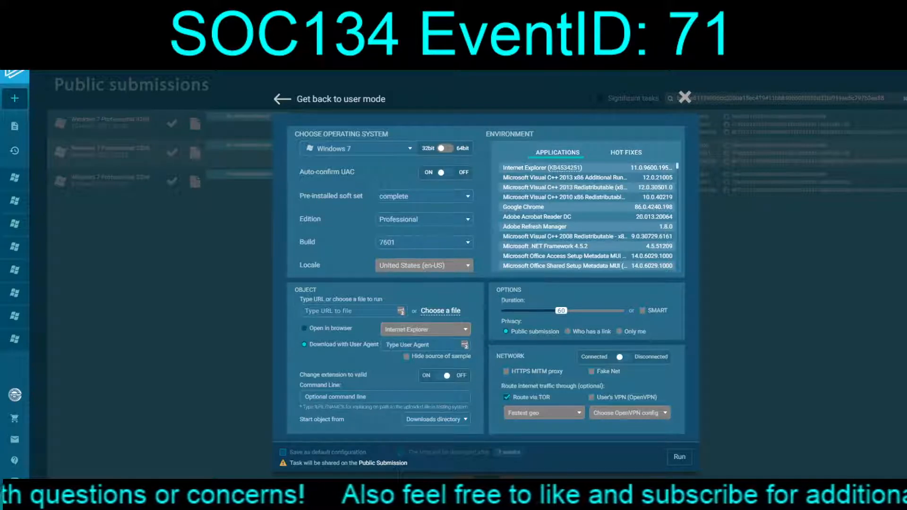
Examine the hot fixes installed in the Windows 7 sandbox environment
scroll(589, 217, "down", 1)
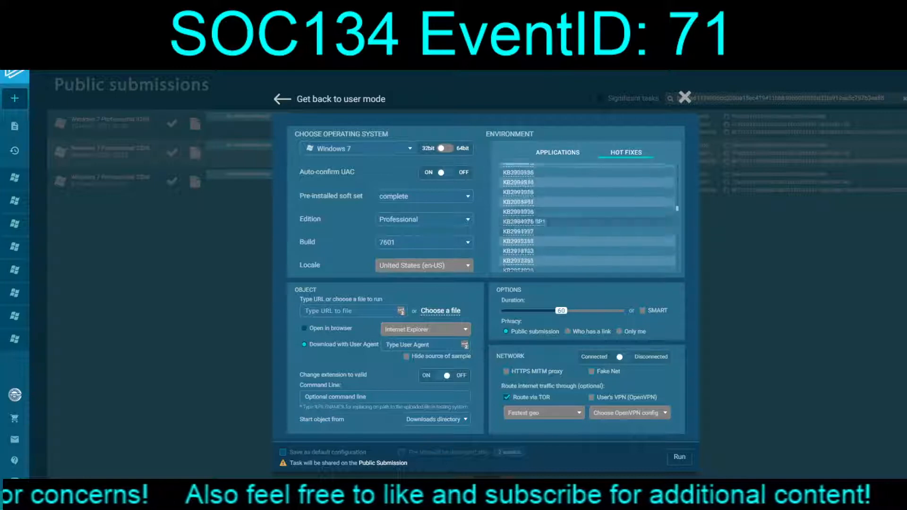
scroll(588, 217, "down", 5)
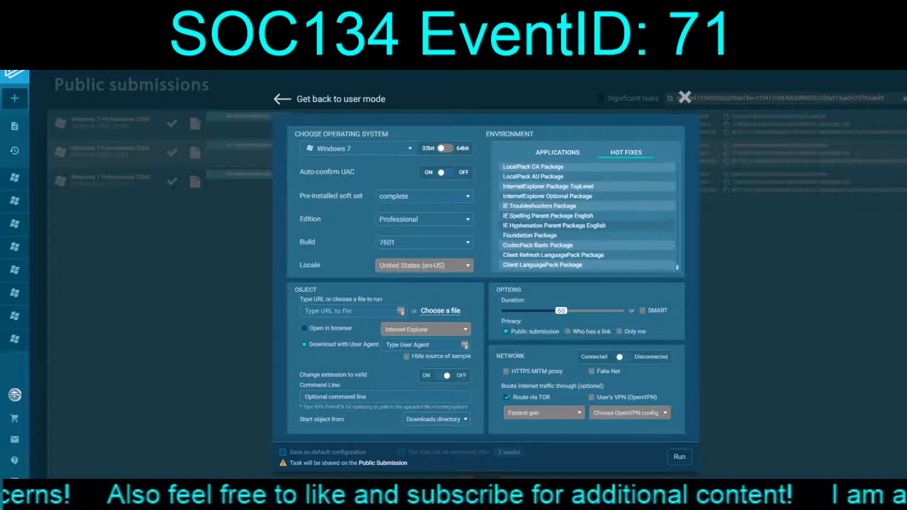
scroll(588, 218, "up", 1)
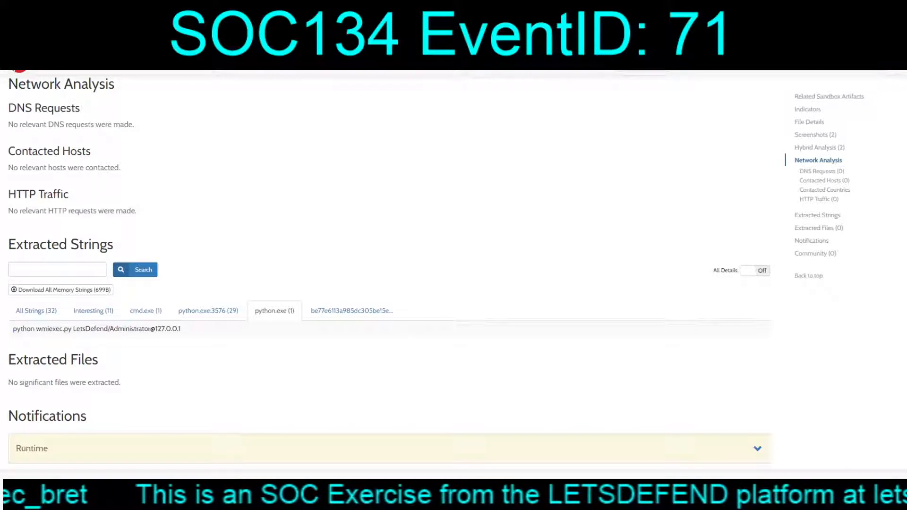
In the Hybrid Analysis report for exec.bat, follow the associated SHA256 link, and return to the report to select that hash
scroll(390, 271, "up", 20)
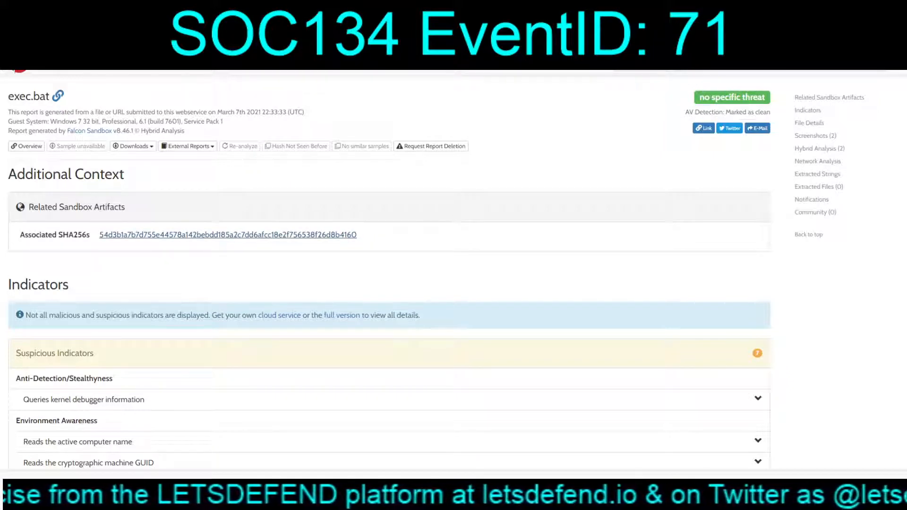
left_click(228, 235)
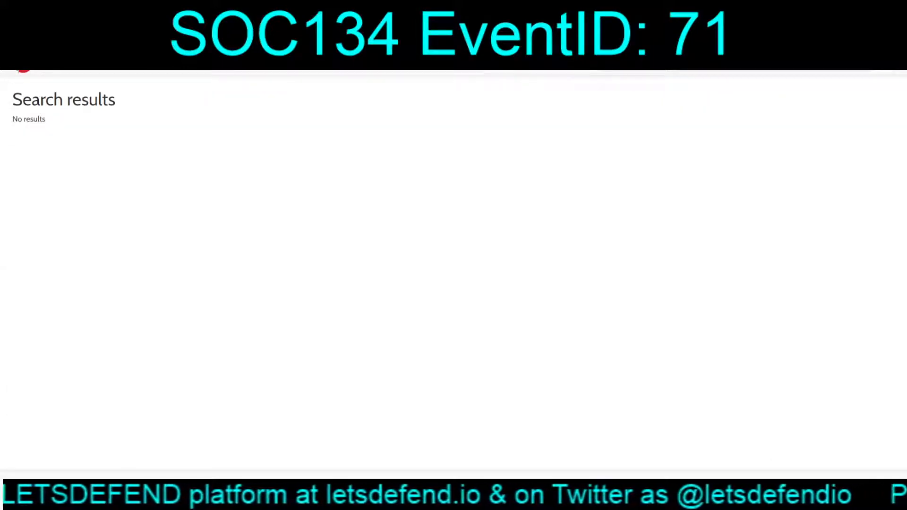
key("alt+Left")
left_click_drag(357, 235, 98, 235)
key("ctrl+c")
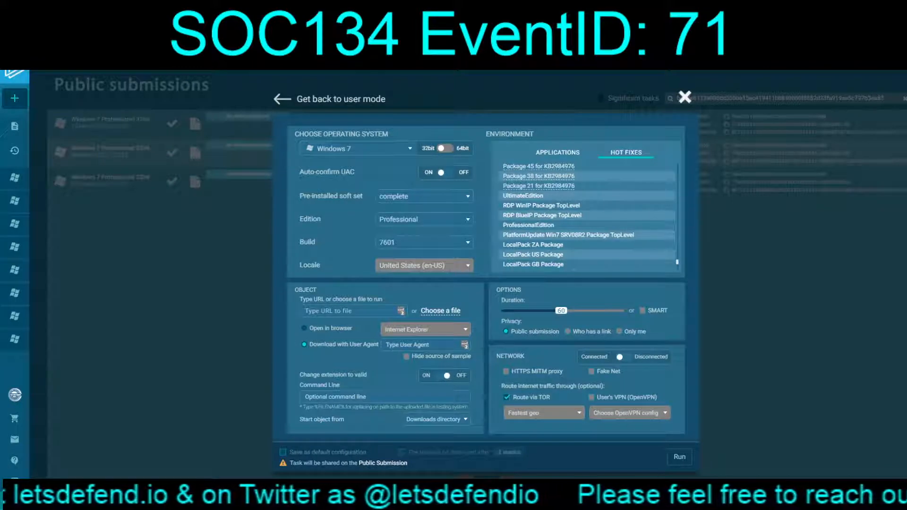
Dismiss the ANY.RUN new task configuration and look up the associated SHA256 hash on VirusTotal
left_click(685, 96)
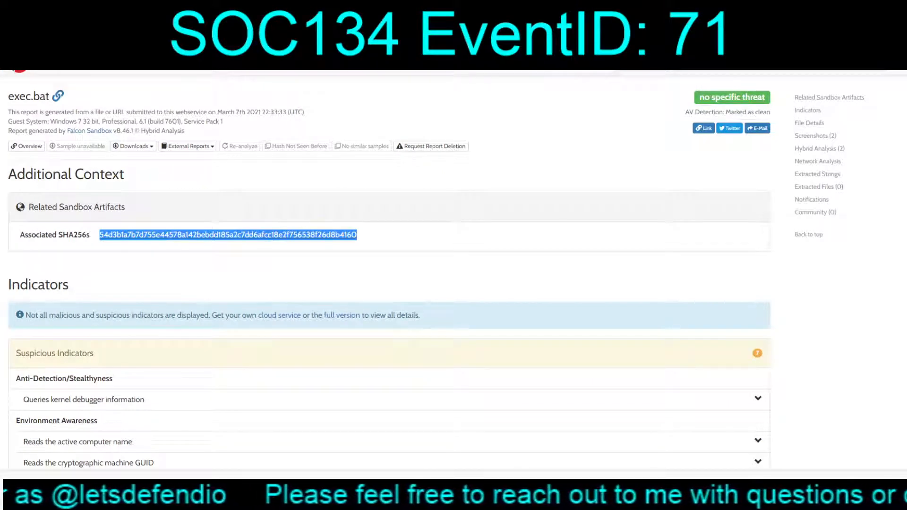
key("ctrl+t")
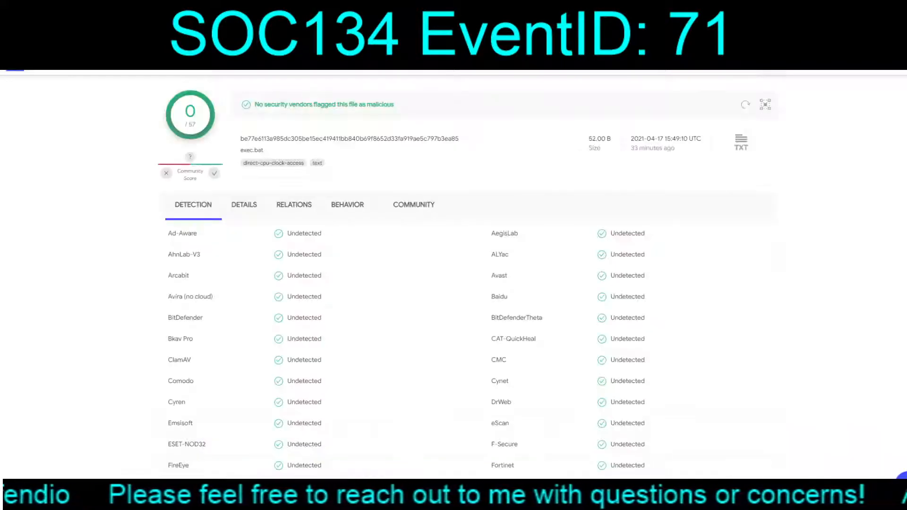
key("alt+Left")
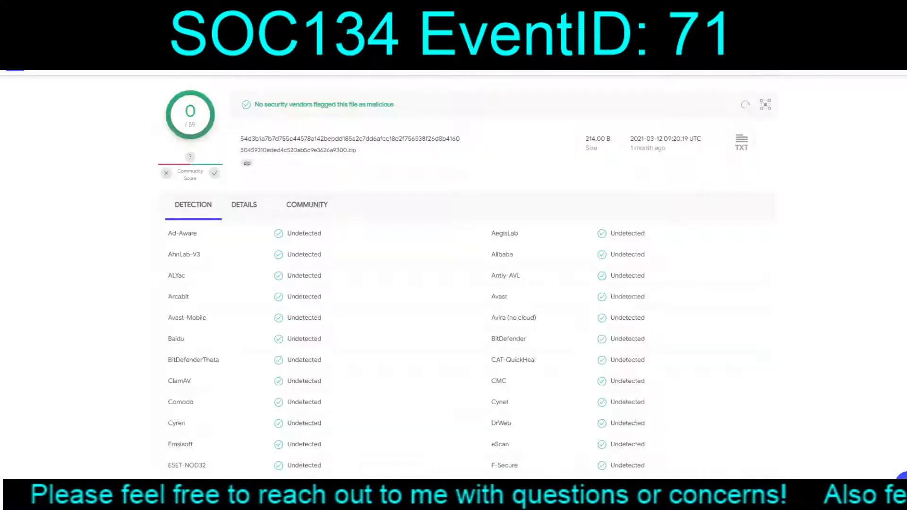
Search ANY.RUN public submissions for the associated SHA256 hash and view the analysis submitted on 18 March 2021 at 16:27
key("ctrl+Tab")
key("ctrl+a")
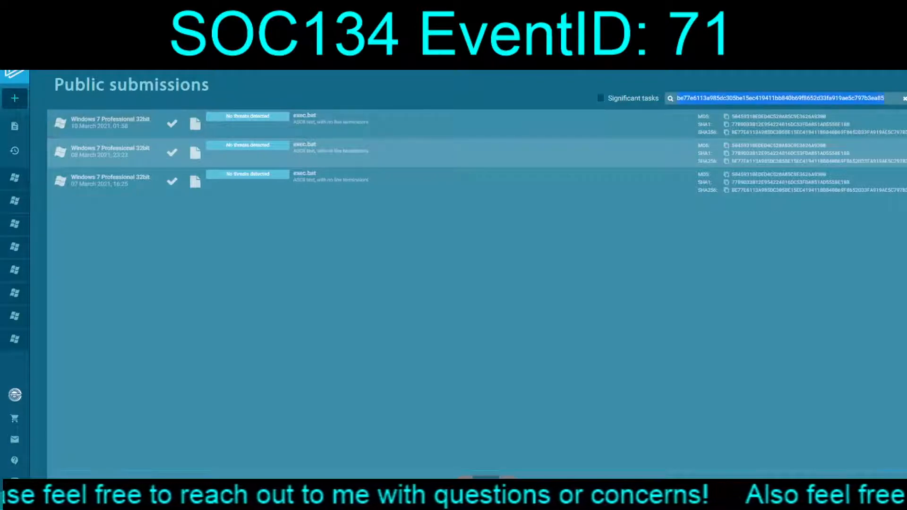
key("ctrl+v")
key("Return")
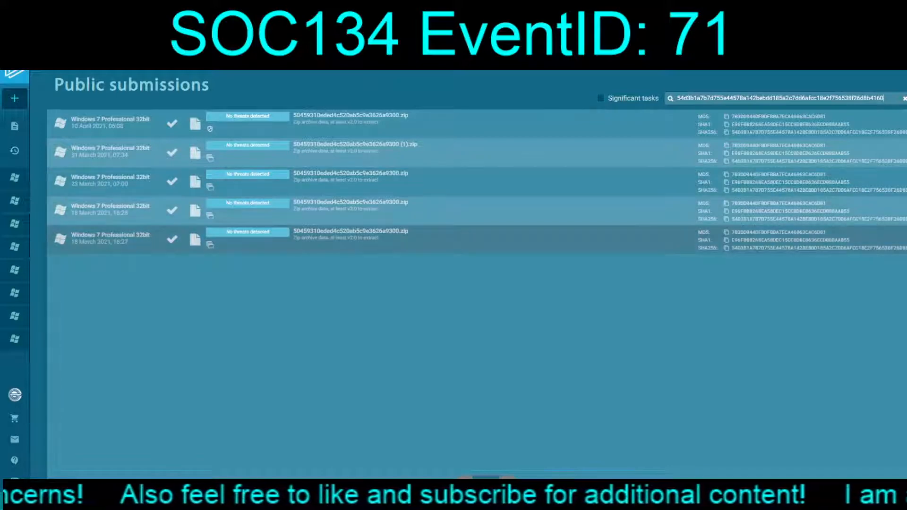
left_click(351, 239)
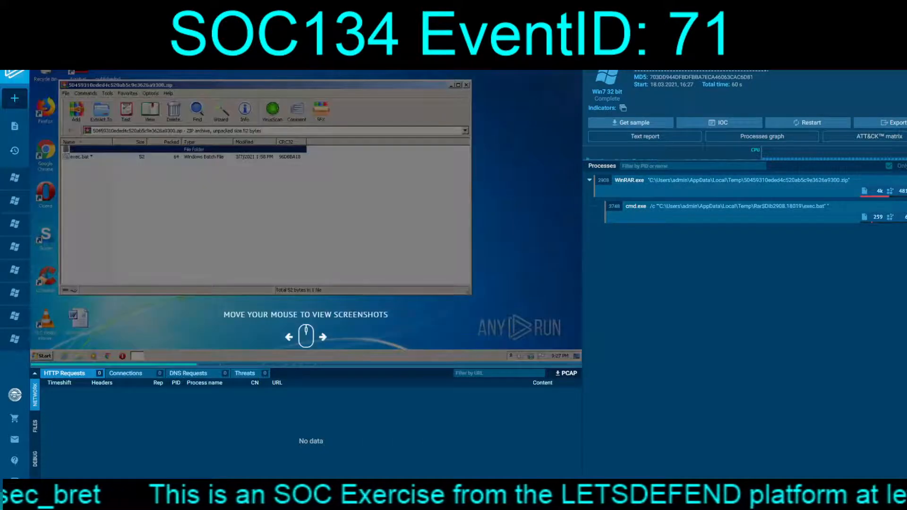
key("alt+Left")
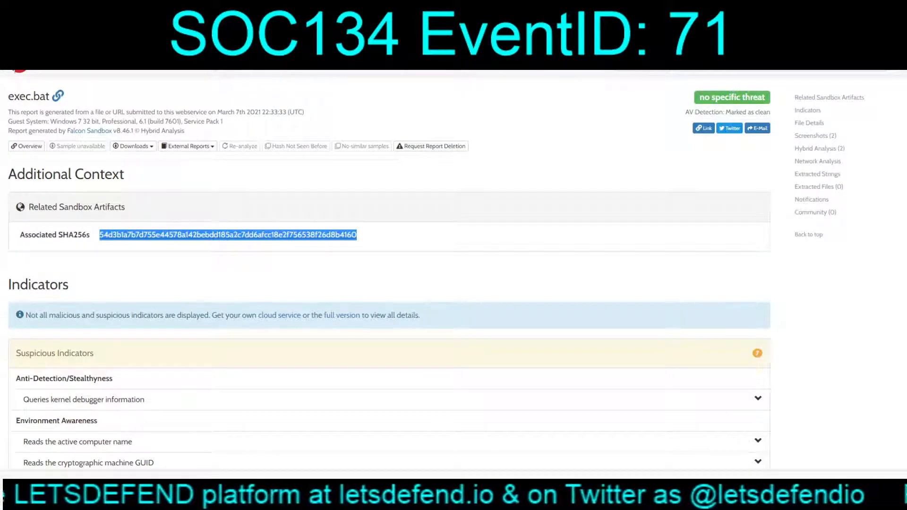
In the Hybrid Analysis report, expand the suspicious indicators for kernel debugger queries and for a potential e-mail address in memory
scroll(389, 273, "down", 5)
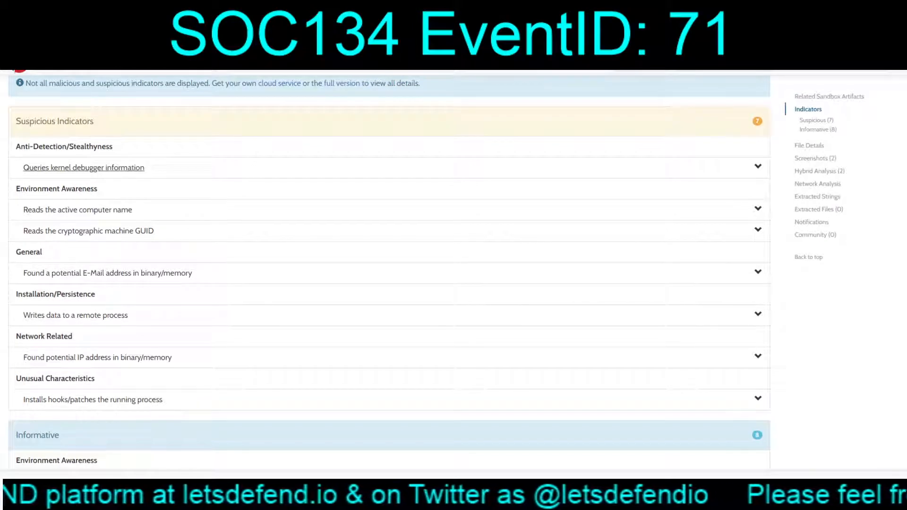
left_click(83, 167)
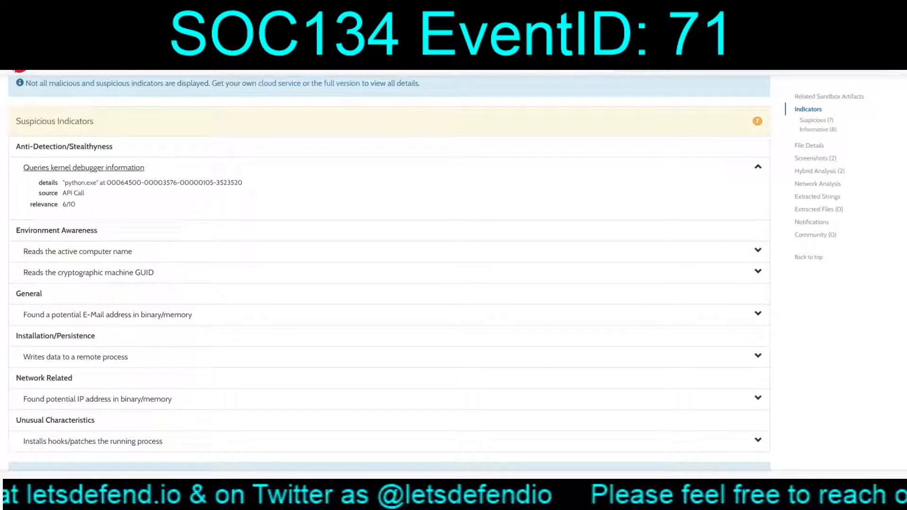
left_click(108, 315)
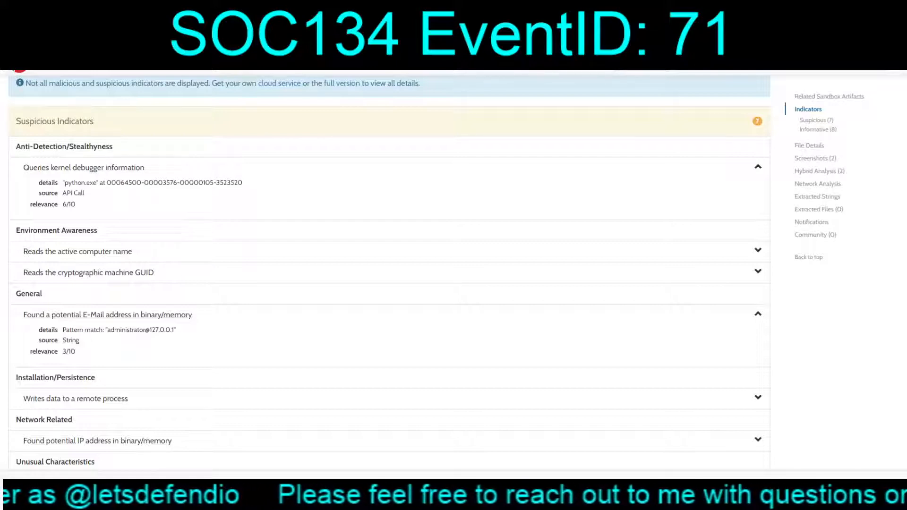
Expand the suspicious indicators for a potential IP address and for installed hooks, and review the informative indicators, file details and screenshots
scroll(389, 270, "down", 3)
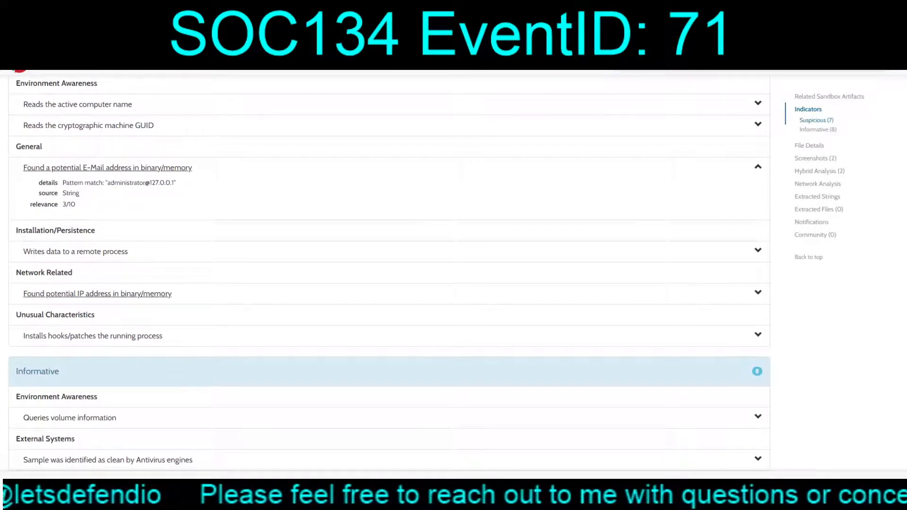
left_click(97, 294)
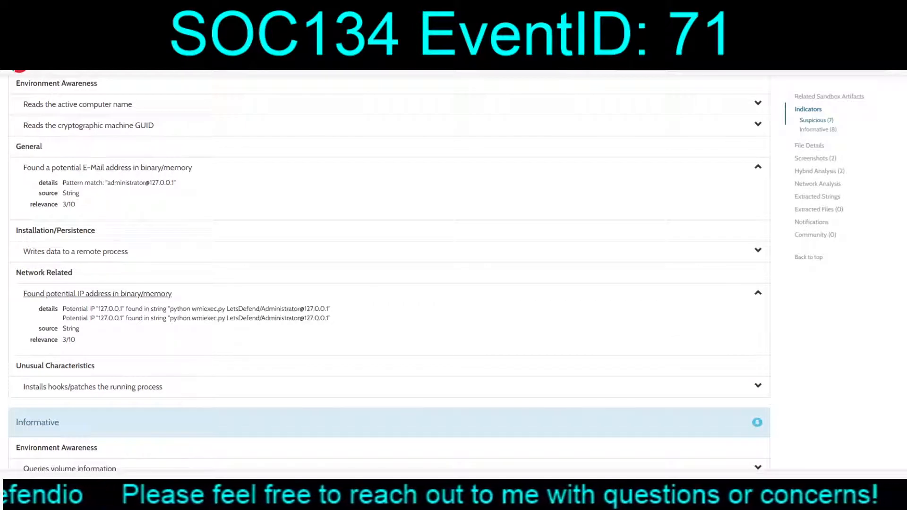
left_click(93, 387)
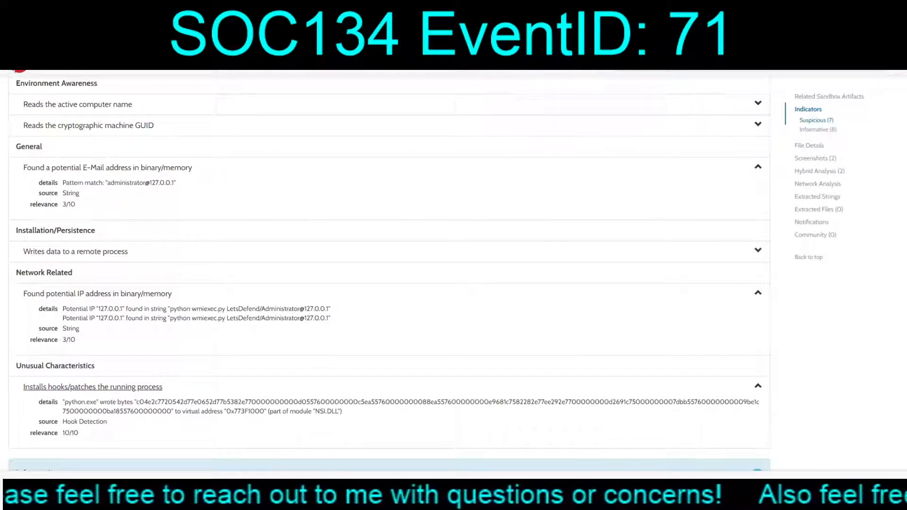
scroll(390, 263, "down", 6)
scroll(389, 270, "down", 4)
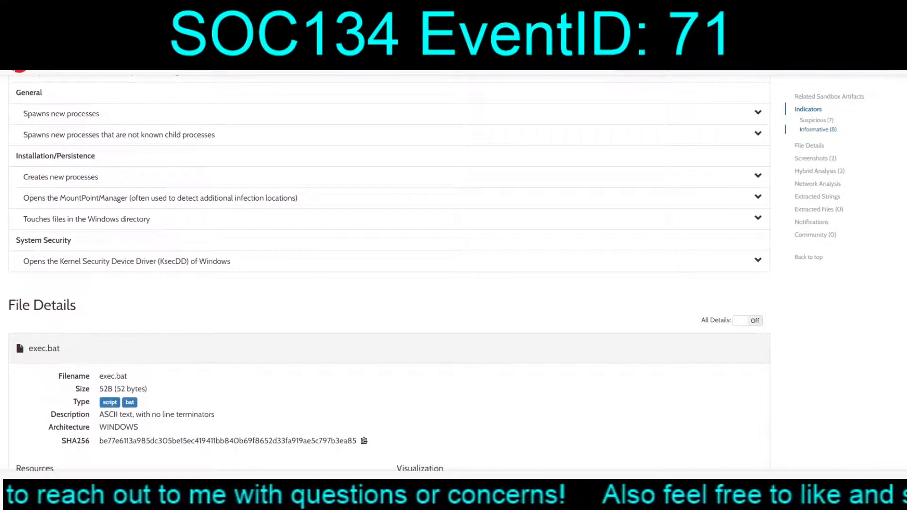
scroll(141, 310, "up", 1)
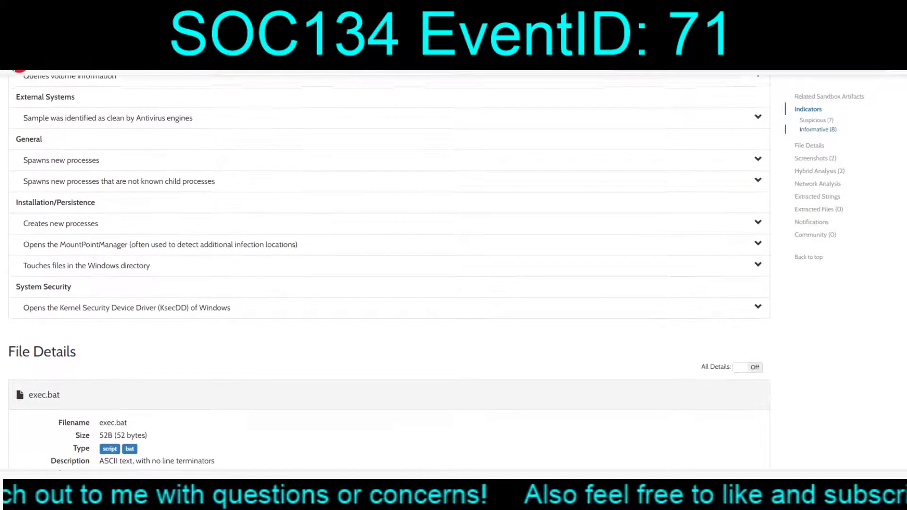
scroll(142, 310, "down", 5)
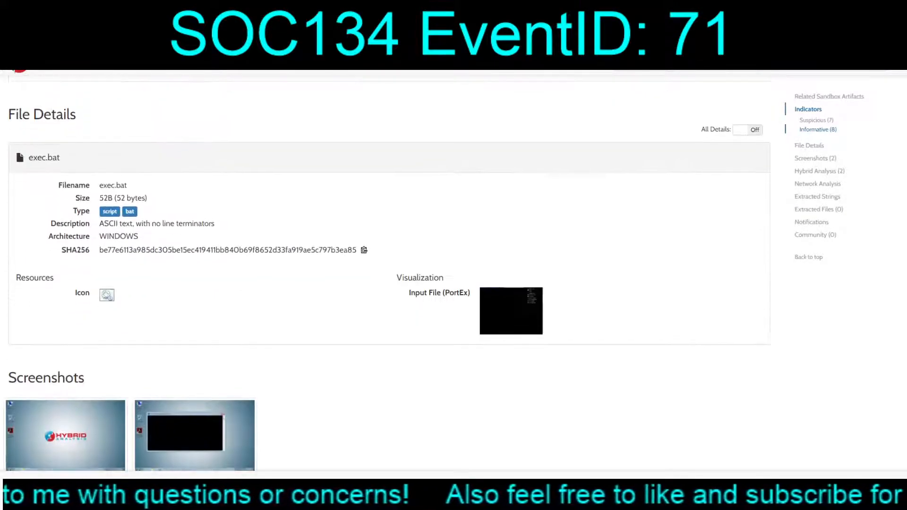
scroll(389, 265, "down", 4)
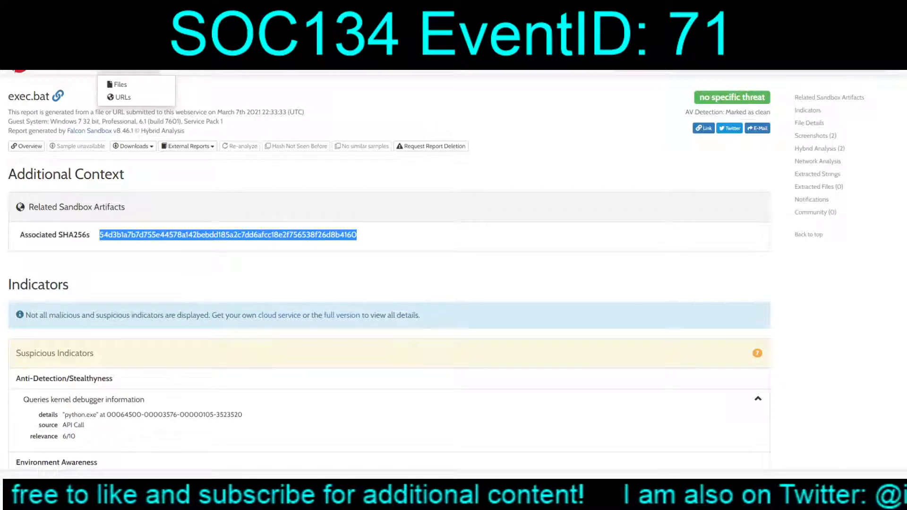
Reload the exec.bat report and browse Hybrid Analysis's latest file submissions and file collections
key("F5")
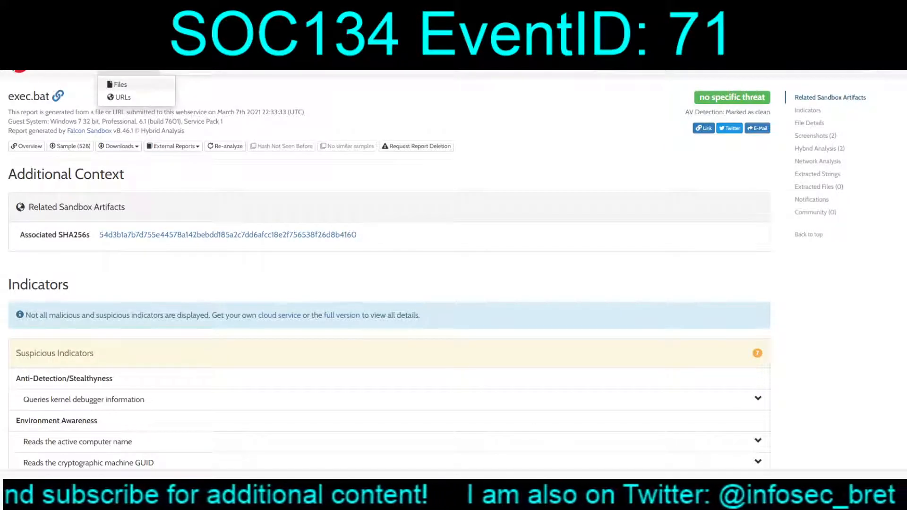
left_click(121, 84)
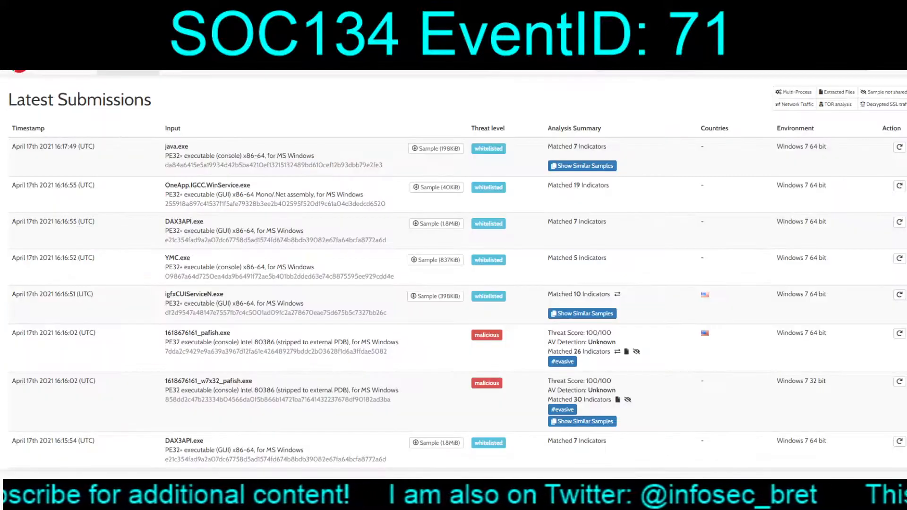
key("alt+Left")
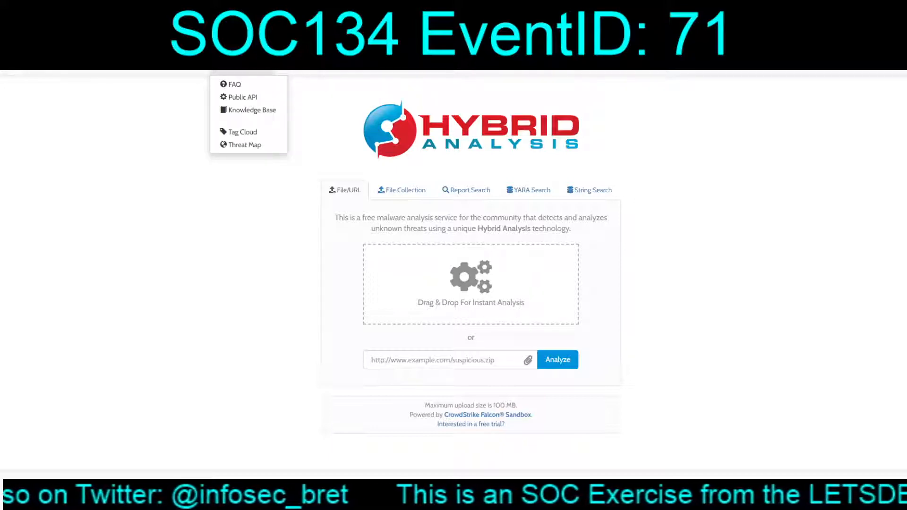
left_click(173, 62)
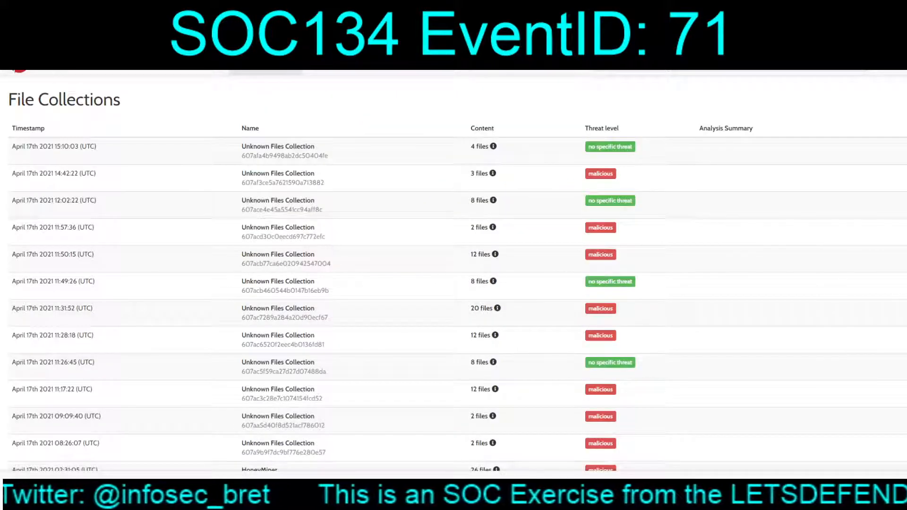
mouse_move(129, 63)
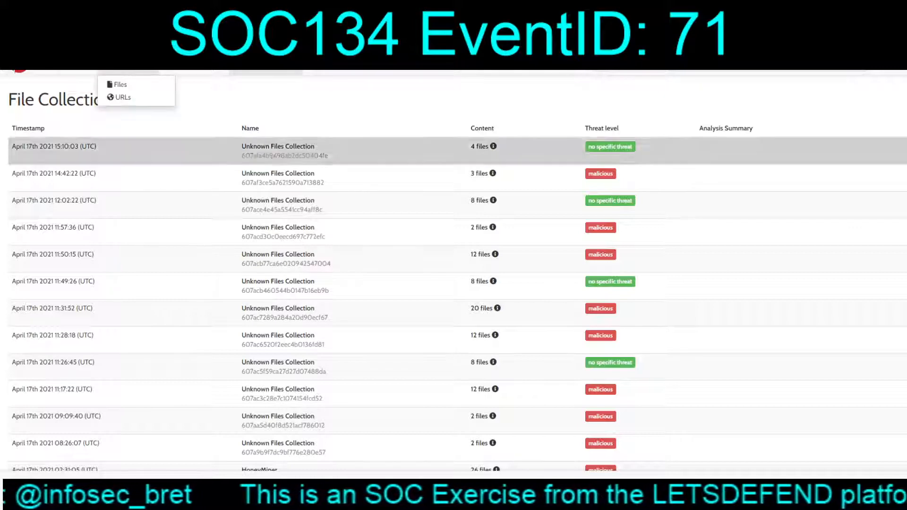
left_click(48, 64)
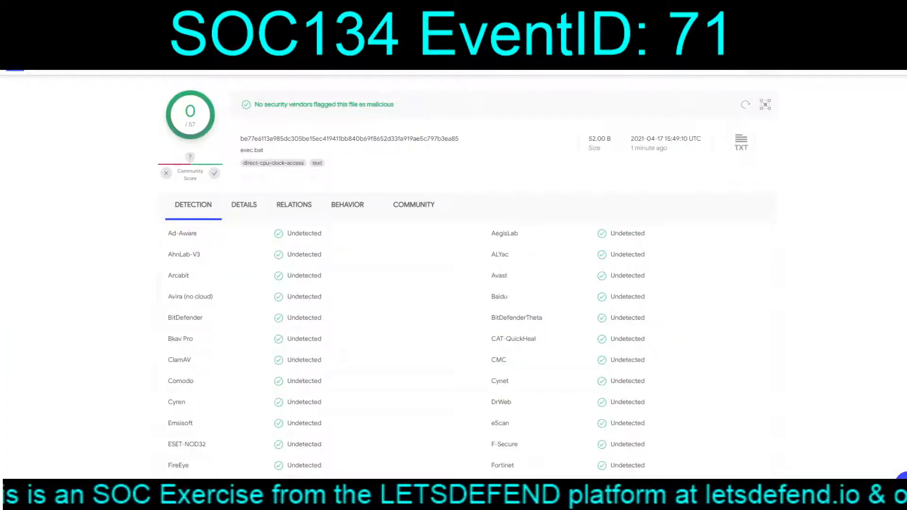
Copy the SHA256 hash of exec.bat from its VirusTotal page and run a search for it
double_click(350, 139)
key("ctrl+c")
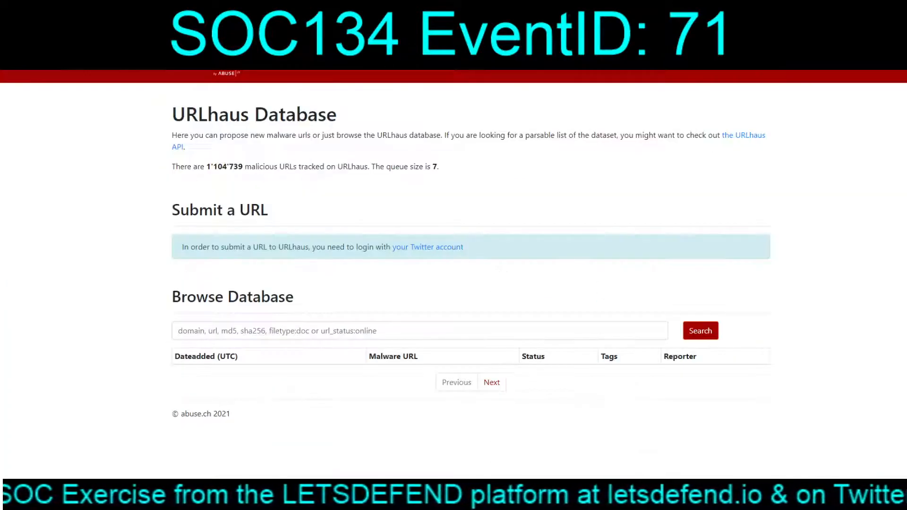
left_click(420, 331)
key("ctrl+v")
left_click(700, 331)
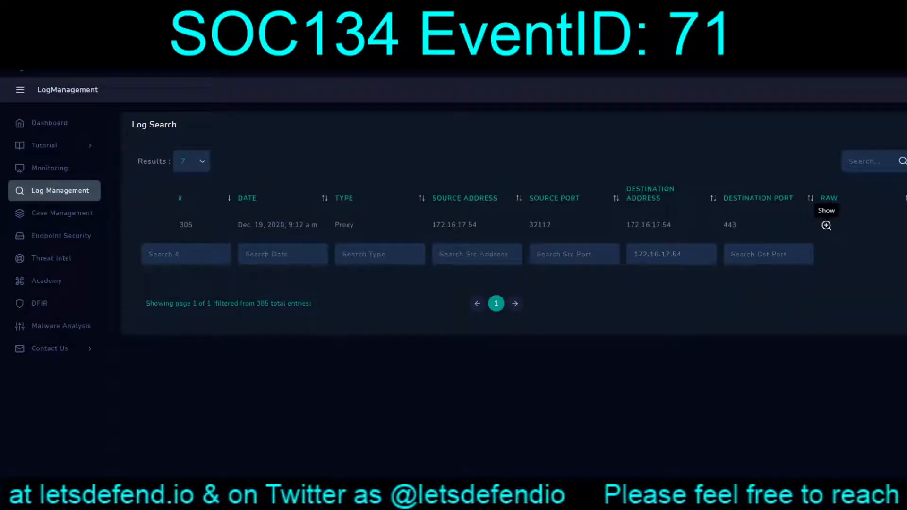
In LetsDefend Log Management, clear the destination address filter and filter the logs by source address 172.16.17.54
left_click_drag(683, 254, 632, 254)
key("ctrl+c")
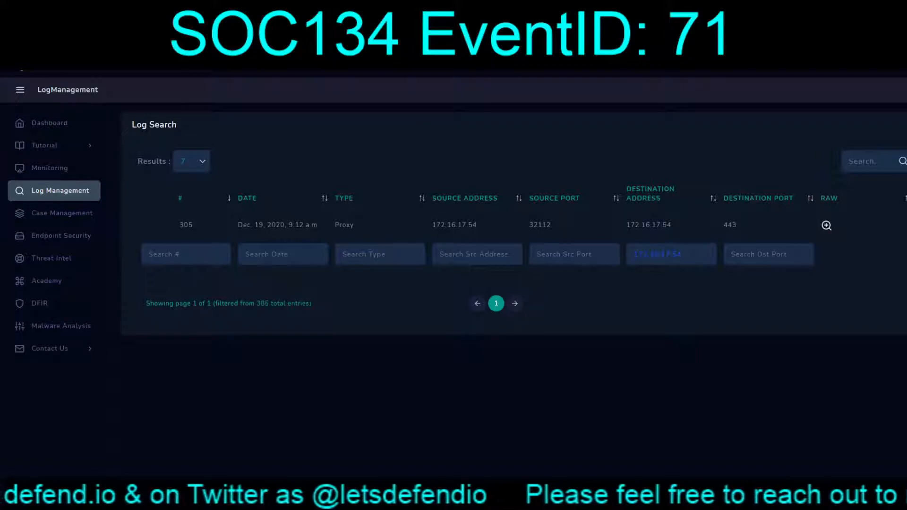
key("BackSpace")
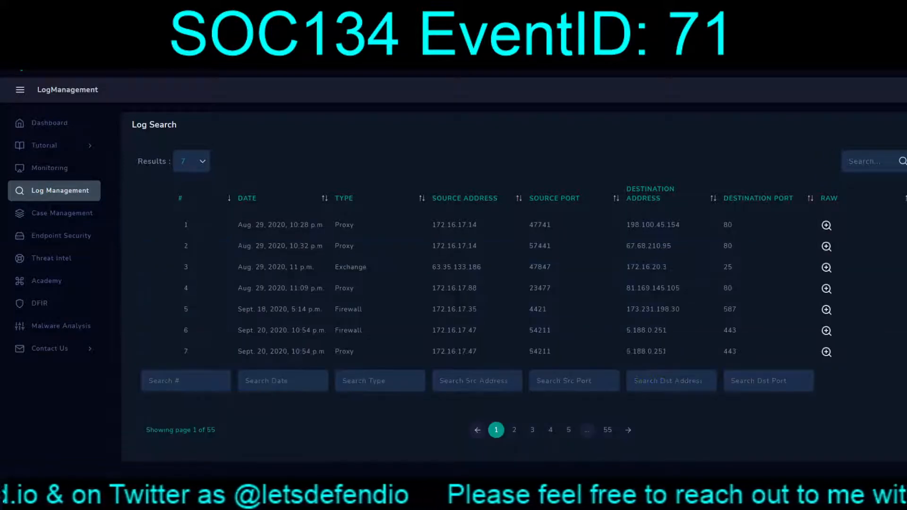
key("ctrl+v")
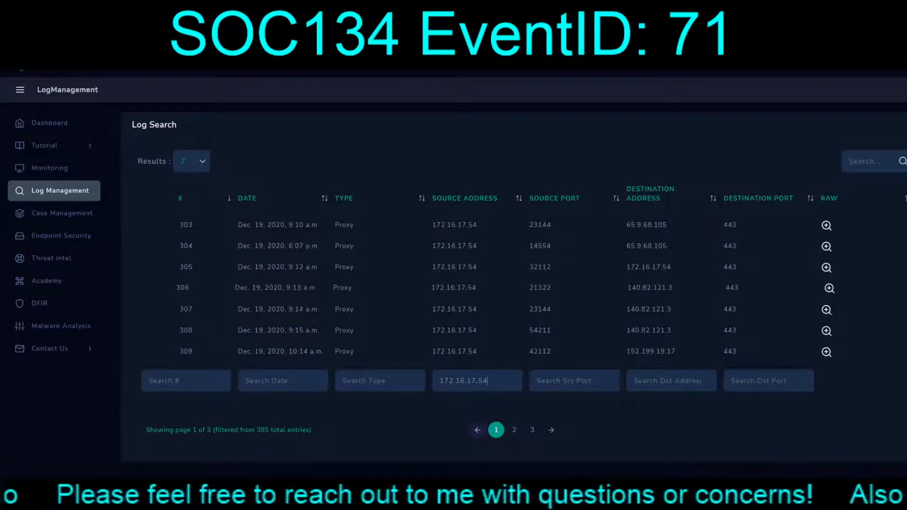
View the raw logs of proxy entries 303, 304 and 305 to check their request URLs
left_click(830, 225)
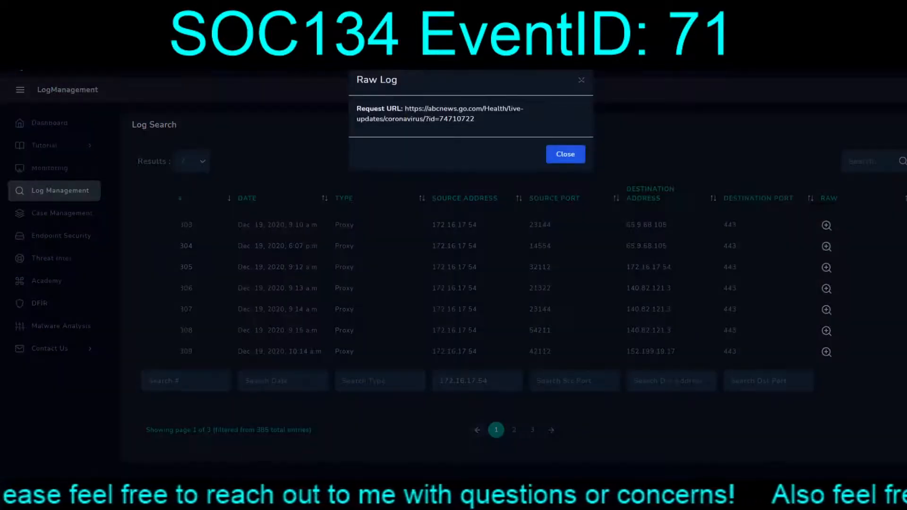
left_click(566, 154)
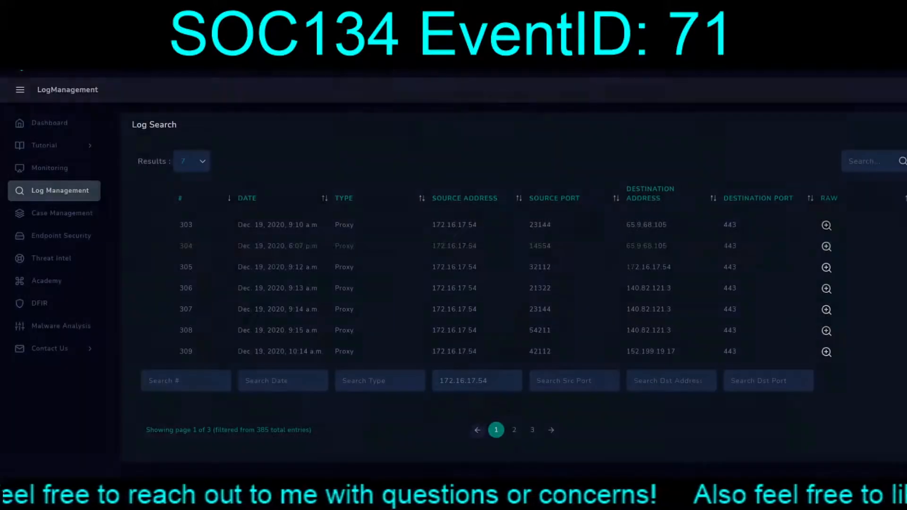
left_click(827, 247)
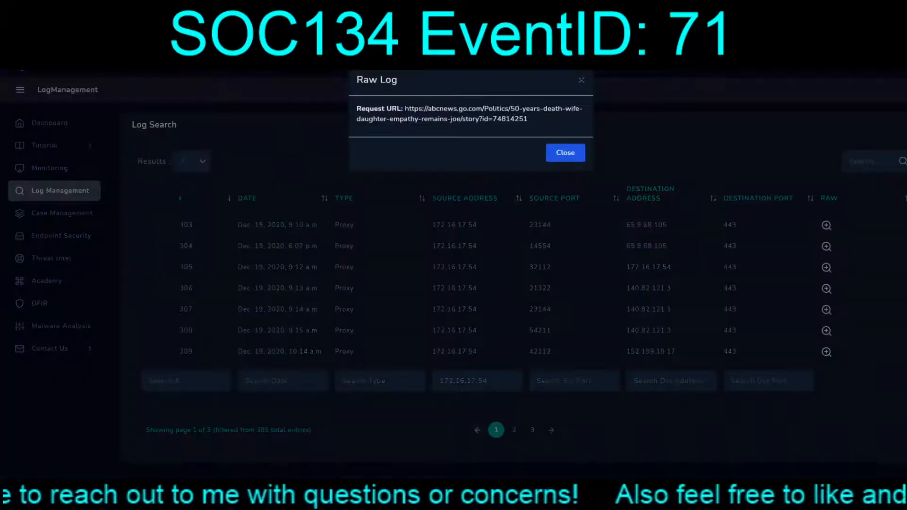
left_click(566, 154)
left_click(830, 246)
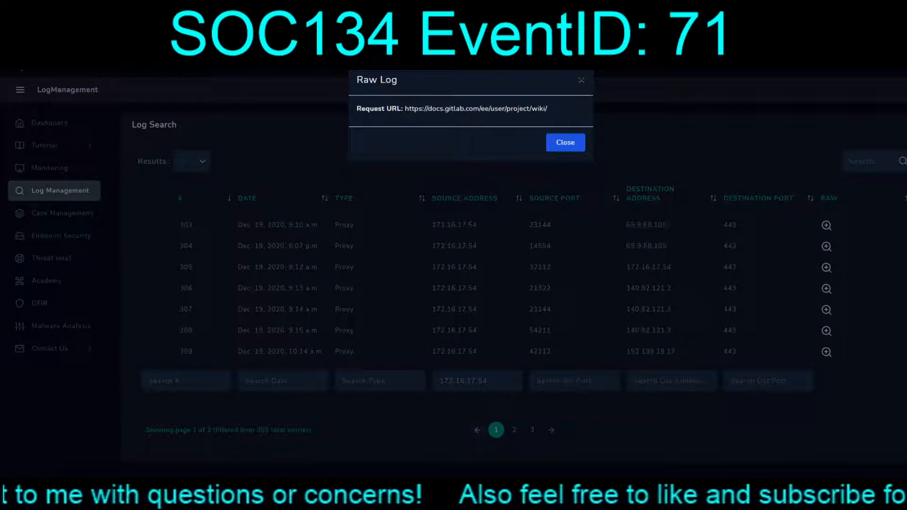
left_click(566, 143)
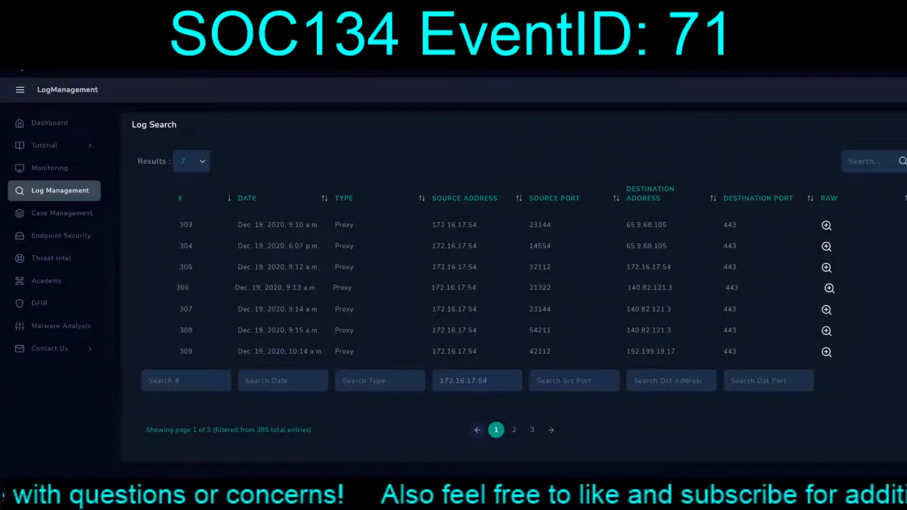
View the raw logs of proxy entries 306 to 309 to check their request URLs
left_click(826, 268)
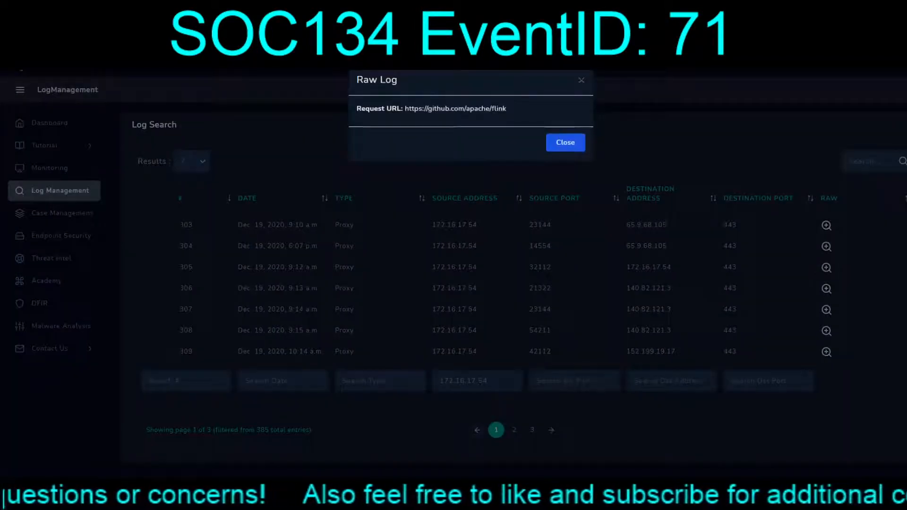
left_click(565, 142)
left_click(826, 288)
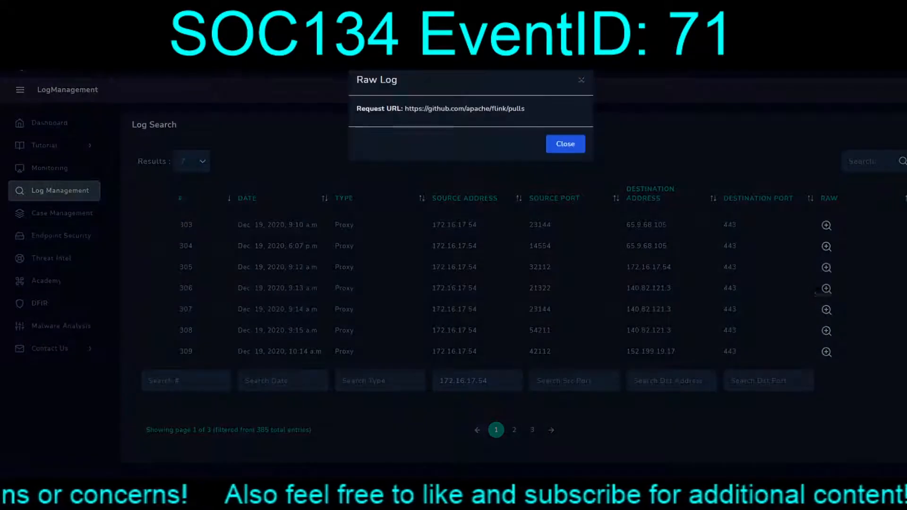
left_click(565, 143)
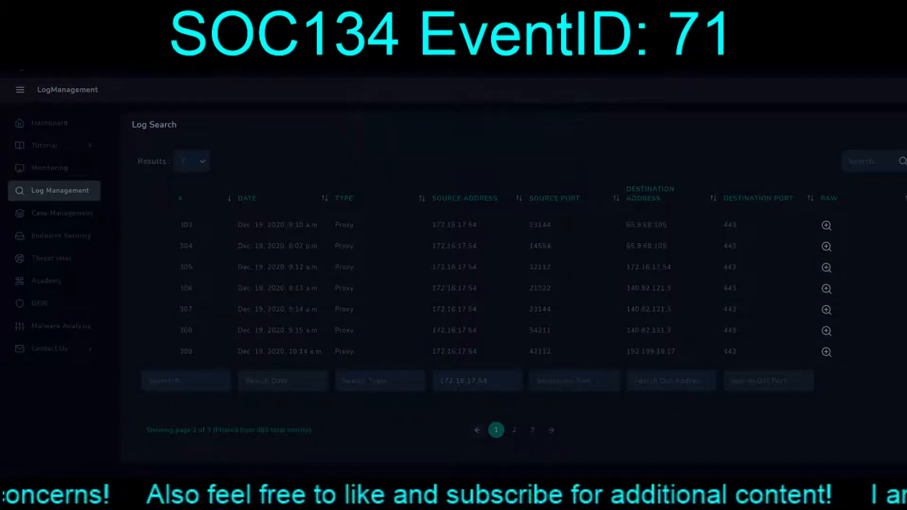
left_click(827, 331)
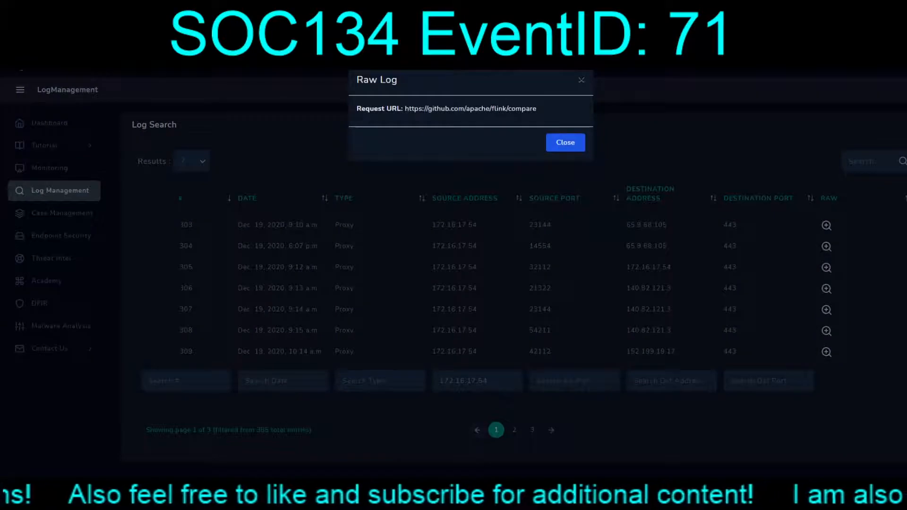
left_click(566, 144)
left_click(828, 351)
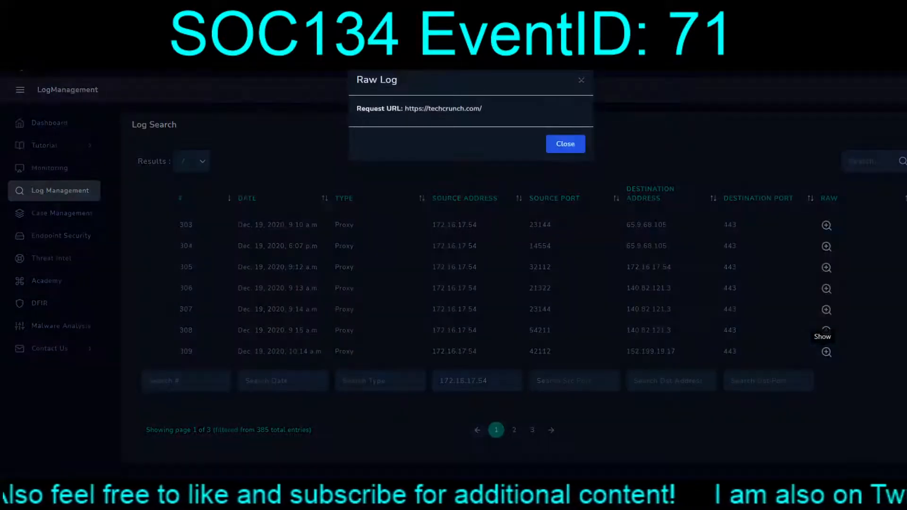
left_click(566, 144)
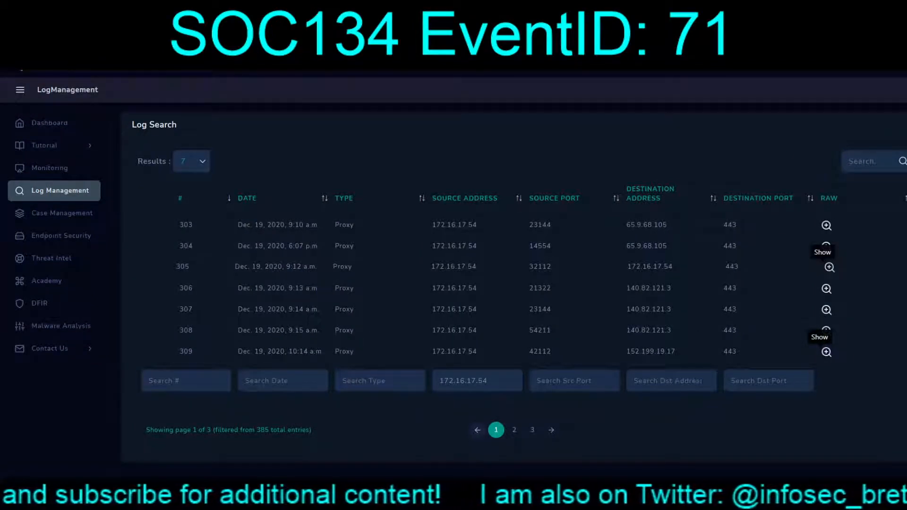
left_click(830, 267)
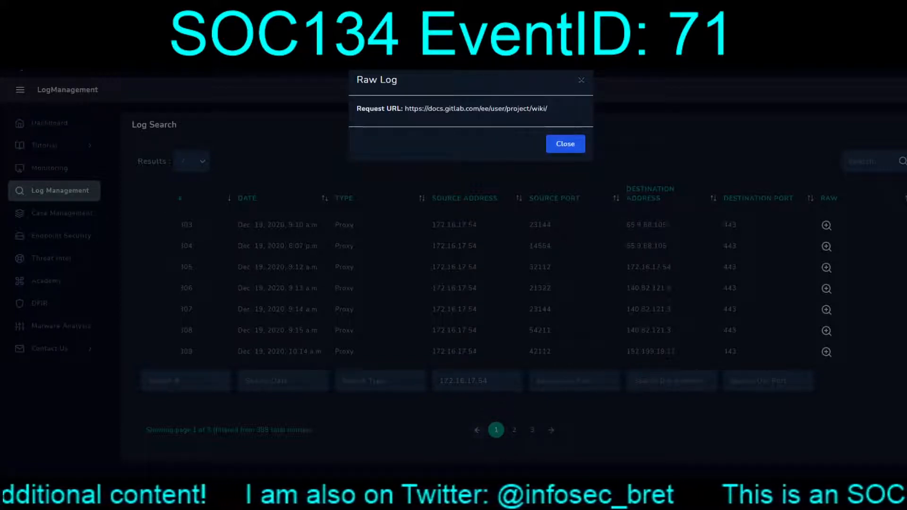
left_click_drag(548, 109, 404, 109)
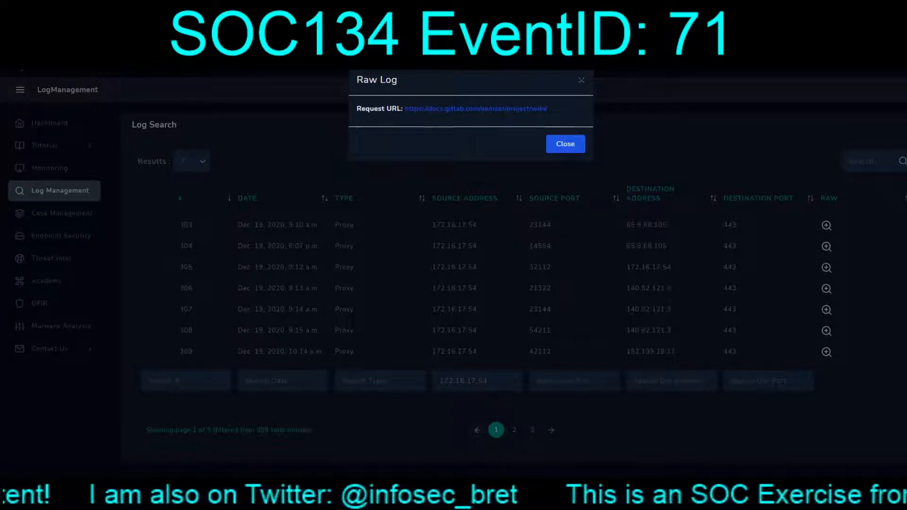
key("ctrl+t")
key("Return")
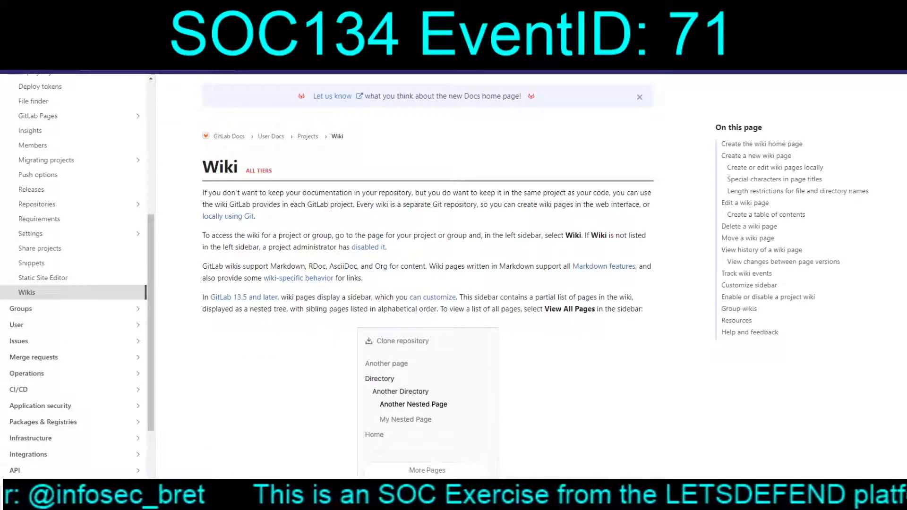
scroll(284, 274, "down", 8)
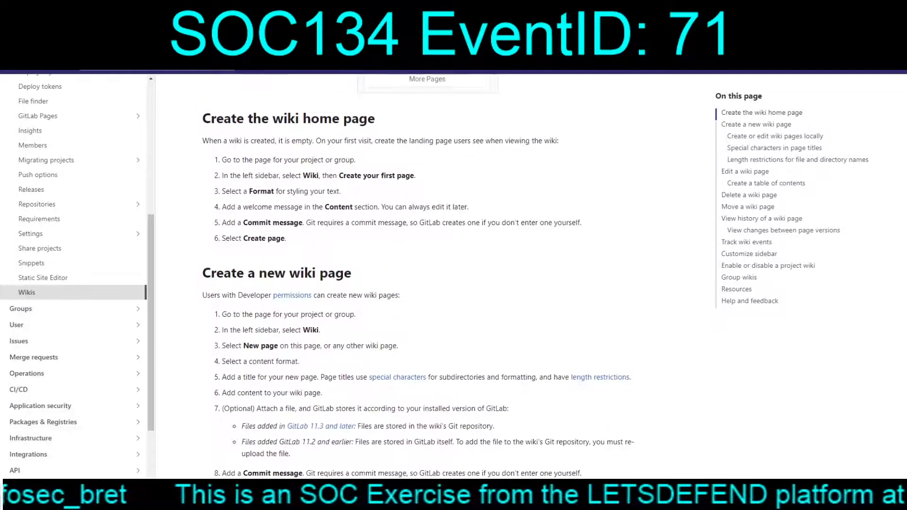
scroll(284, 273, "down", 20)
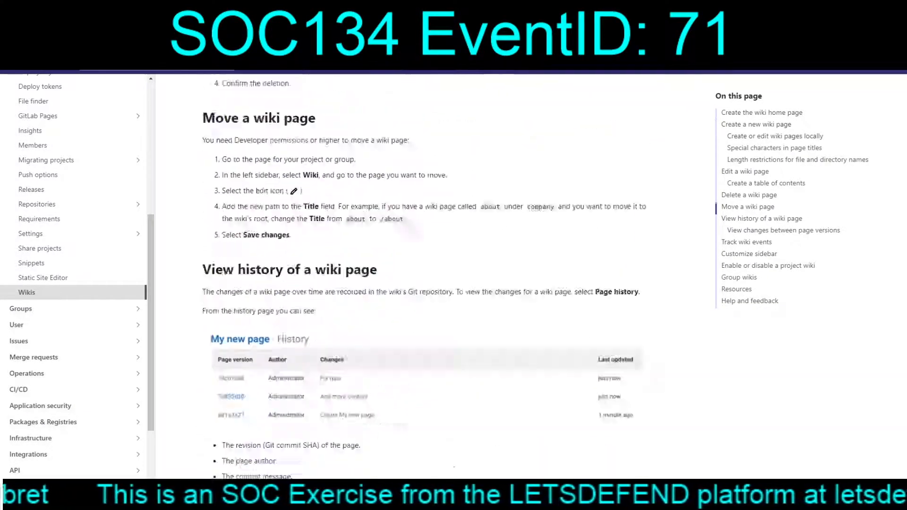
scroll(283, 273, "down", 18)
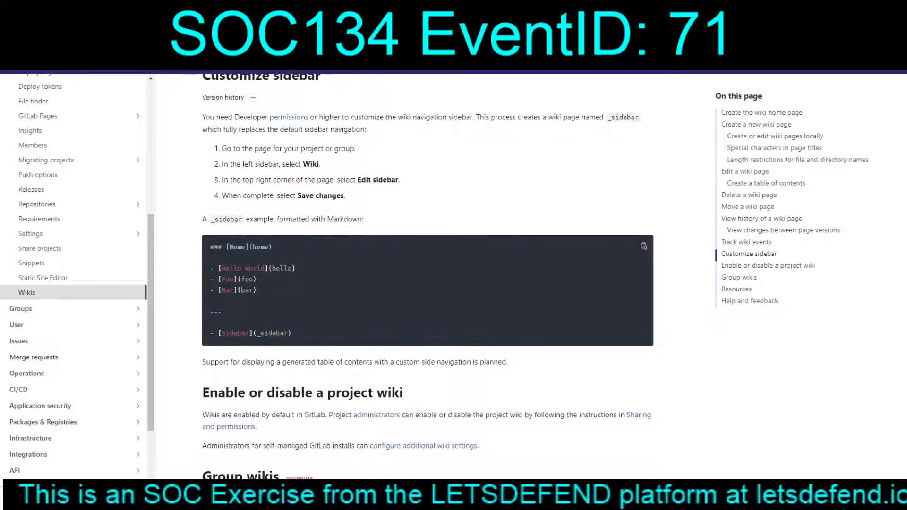
Close the GitLab docs page and the raw log, and take ownership of the SOC134 alert, EventID 71
key("ctrl+w")
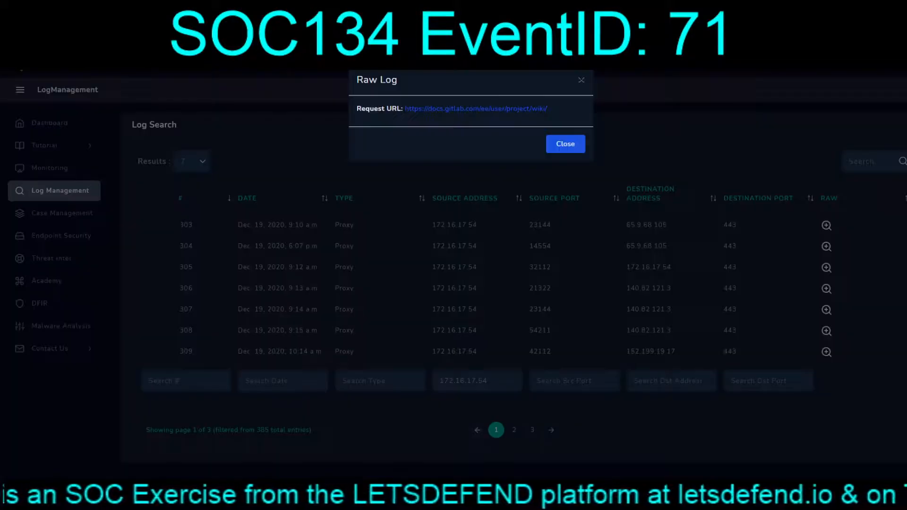
left_click(566, 144)
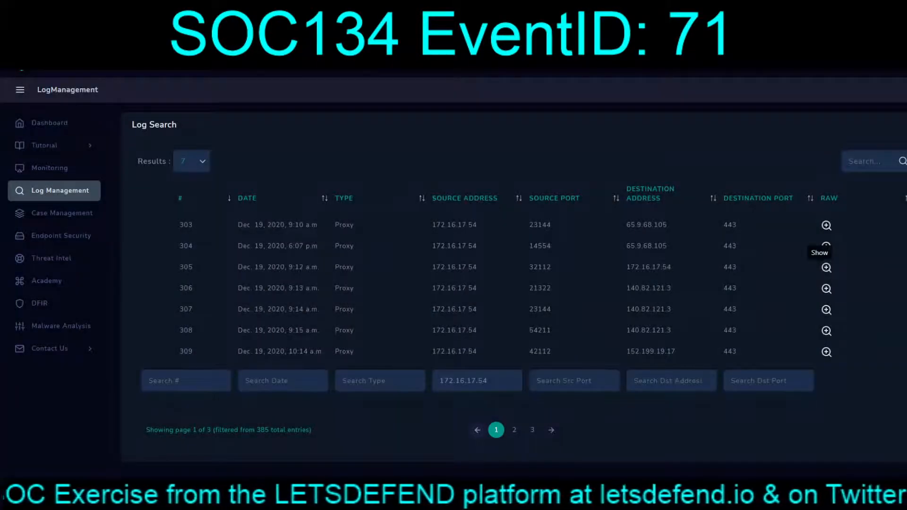
key("ctrl+shift+Tab")
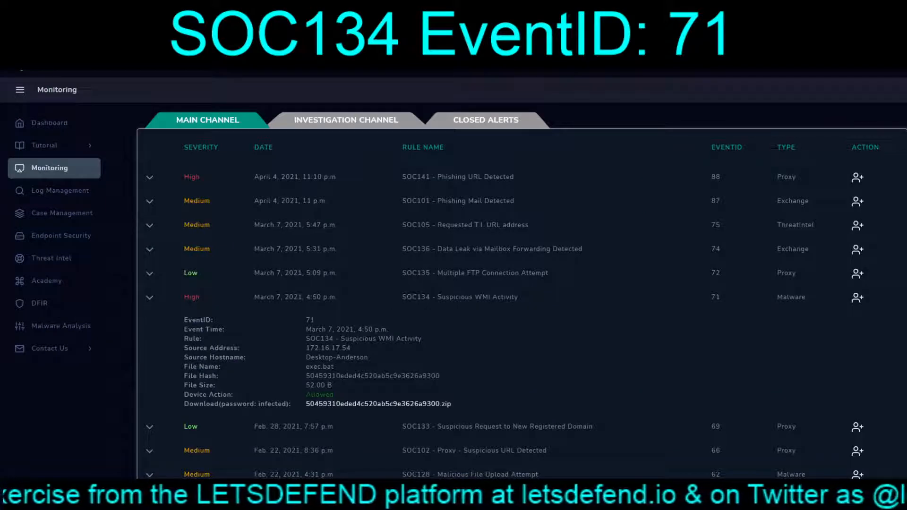
left_click(858, 298)
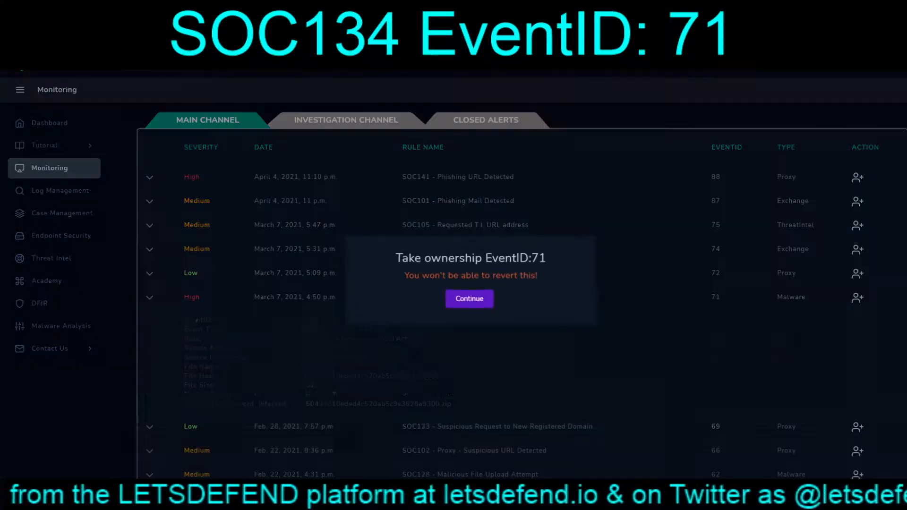
left_click(470, 299)
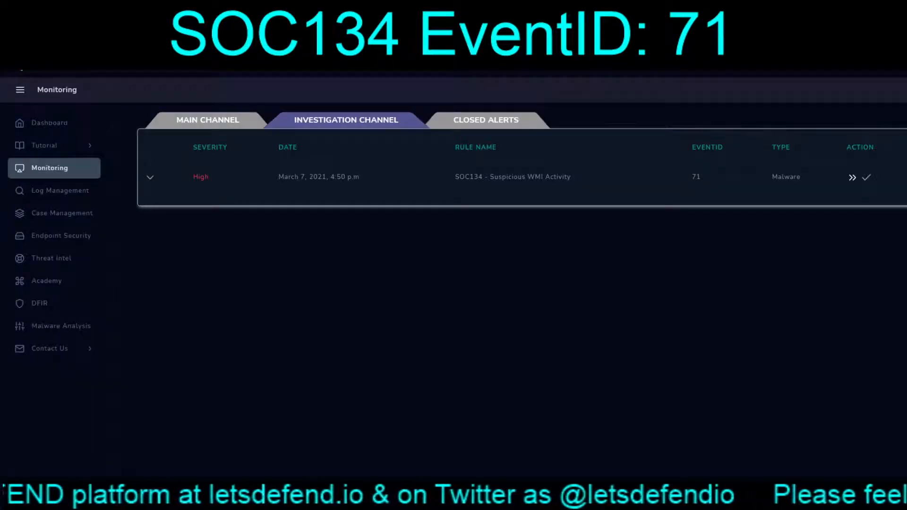
Review the EventID 71 alert details, create a case for it and start the case's playbook
left_click(150, 178)
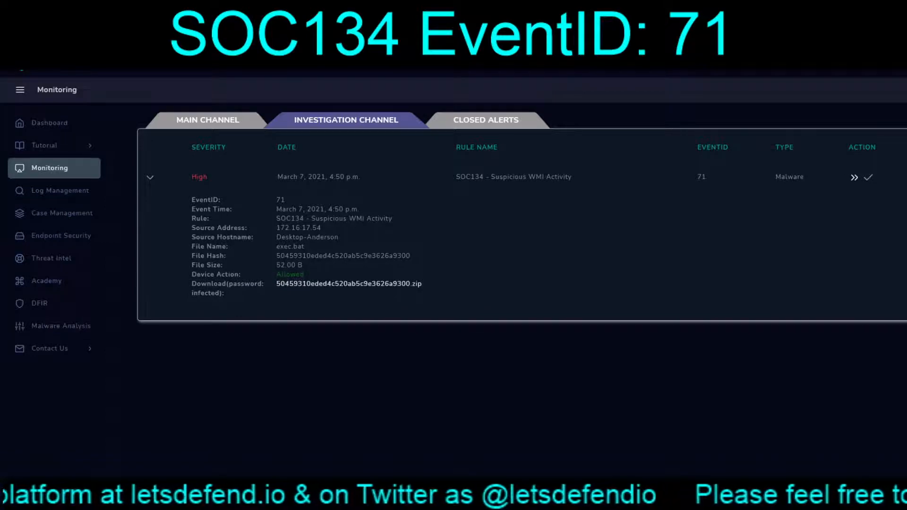
left_click(854, 178)
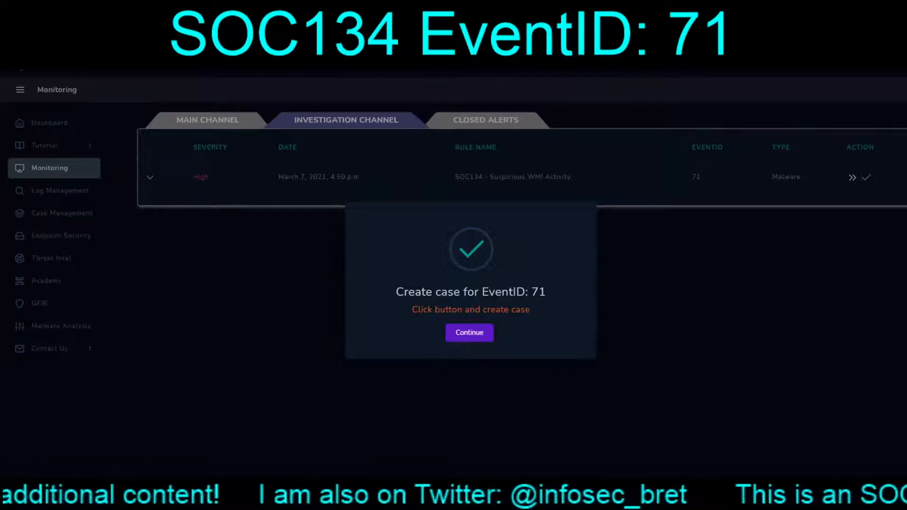
left_click(469, 332)
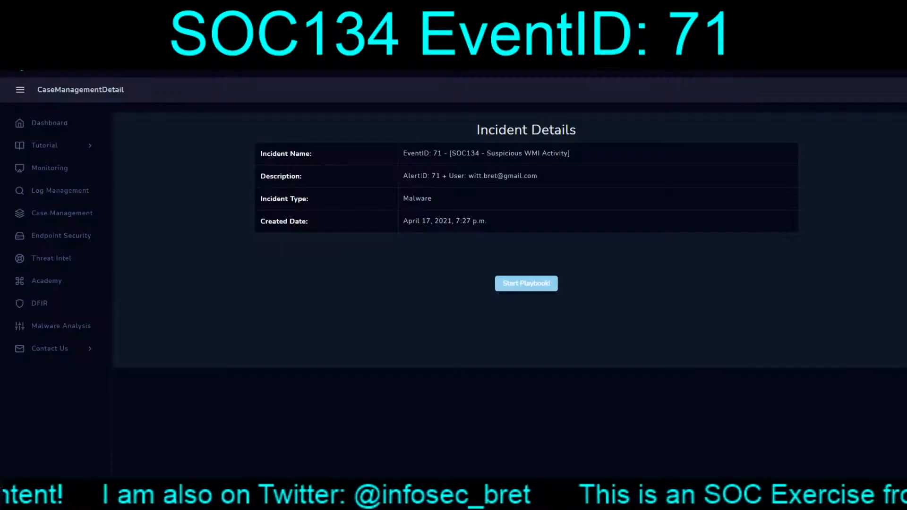
left_click(527, 283)
left_click(466, 298)
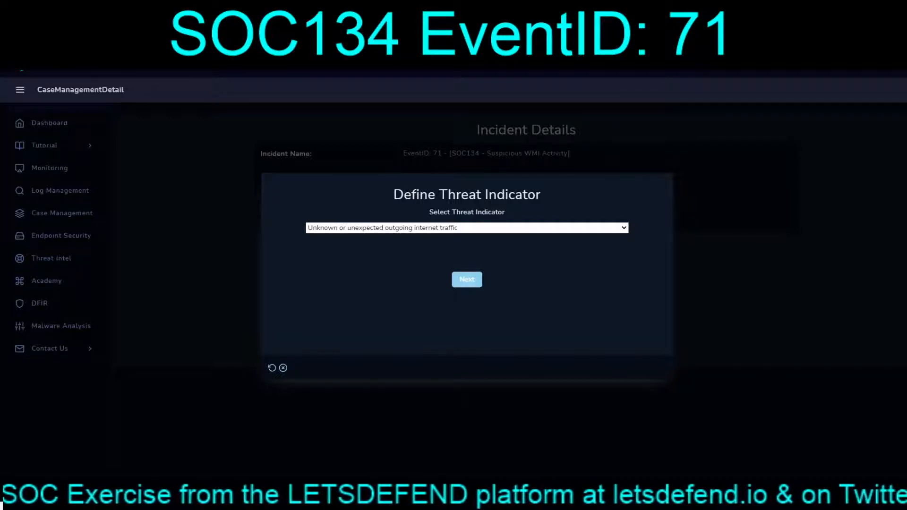
Submit the playbook's threat indicator and answer No to whether the malware was quarantined or cleaned
left_click(467, 228)
left_click(467, 280)
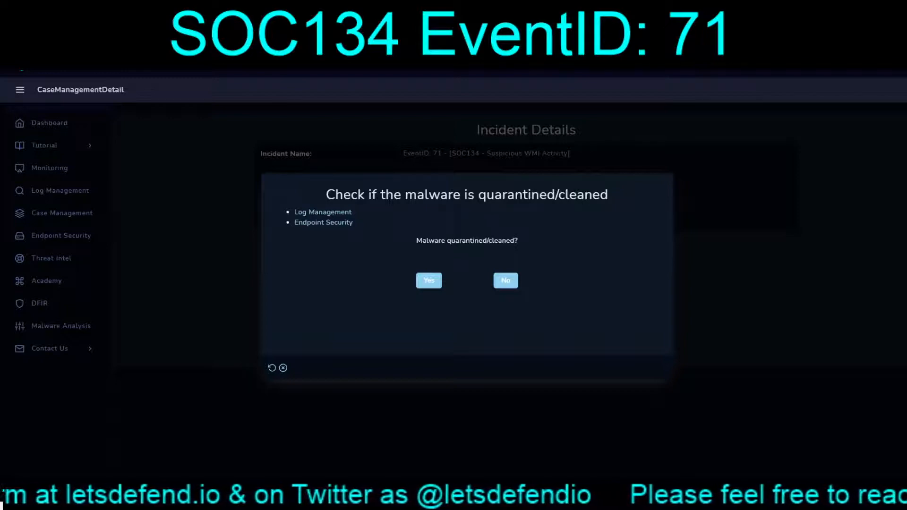
left_click(505, 281)
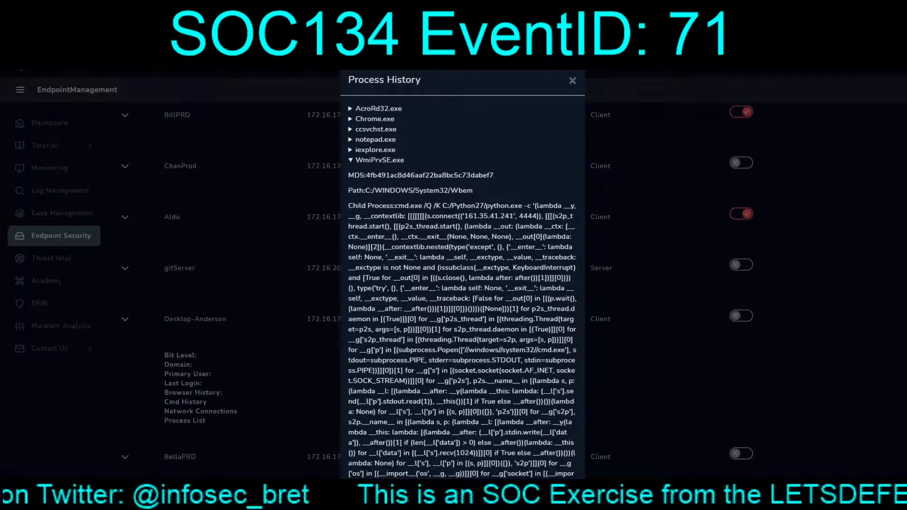
Examine the process history of host 172.16.17.54 in Endpoint Security
left_click(573, 80)
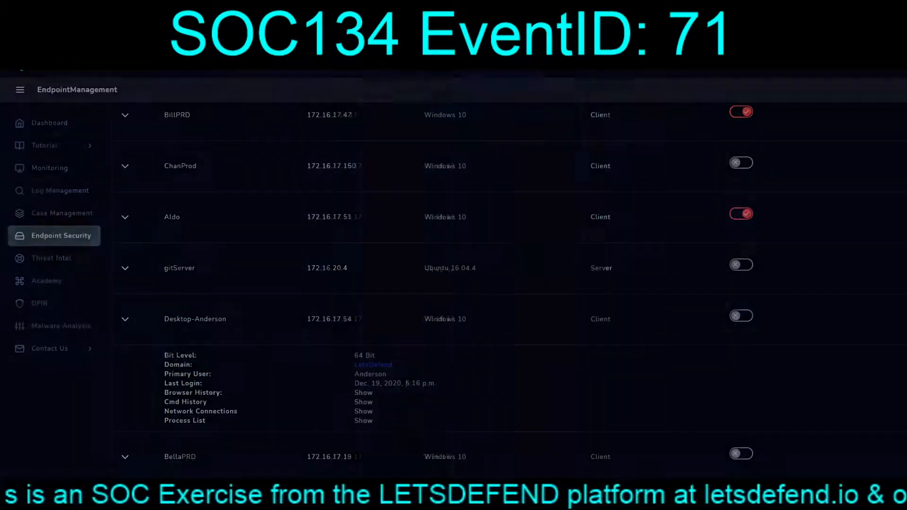
left_click(363, 420)
scroll(462, 274, "down", 1)
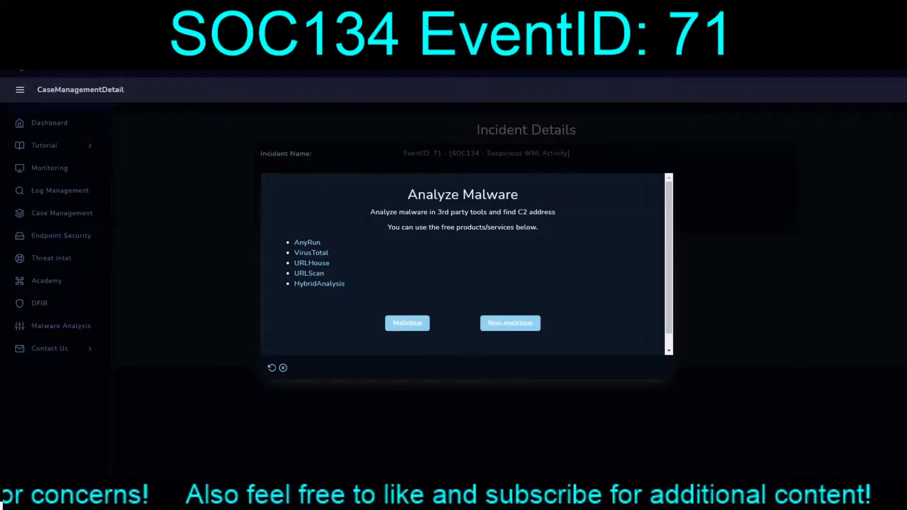
Classify the malware as Malicious in the playbook and select the MD5 hash of exec.bat in its VirusTotal details
left_click(408, 323)
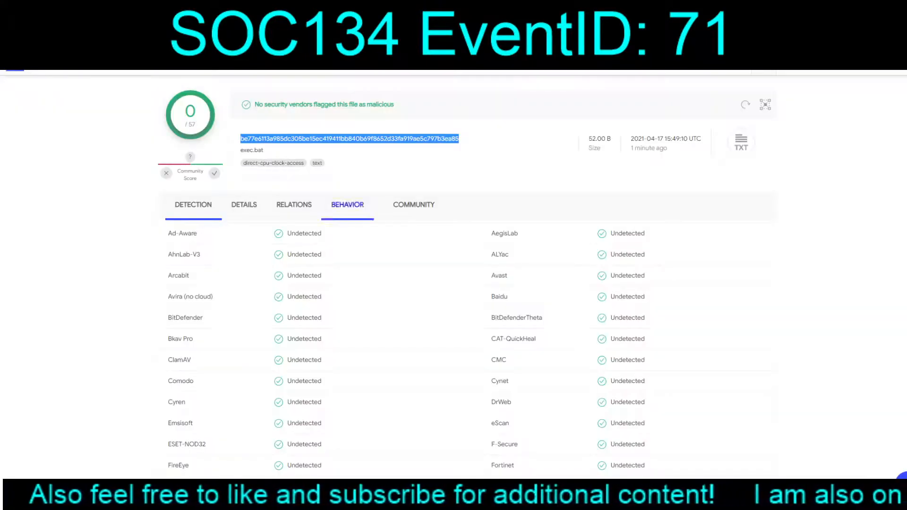
left_click(244, 204)
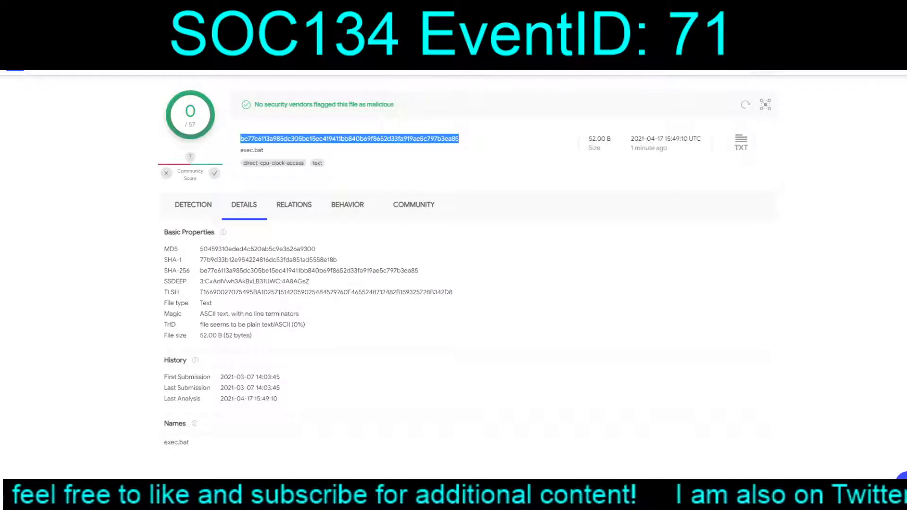
double_click(257, 249)
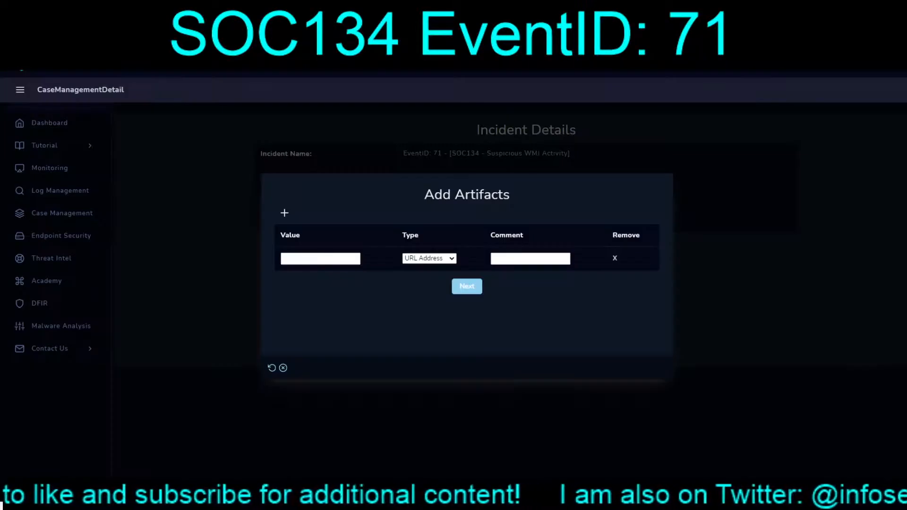
Enter 50459310eded4c520ab5c9e3626a9300 as the value of the case artifact, with the type MD5 Hash
left_click(530, 258)
key("ctrl+v")
left_click(429, 259)
key("m")
left_click(320, 259)
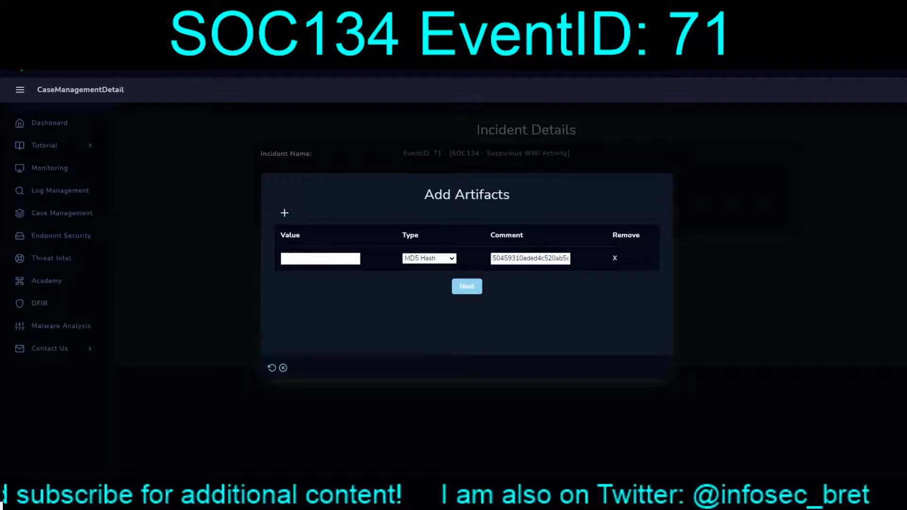
key("ctrl+v")
key("Tab")
key("Tab")
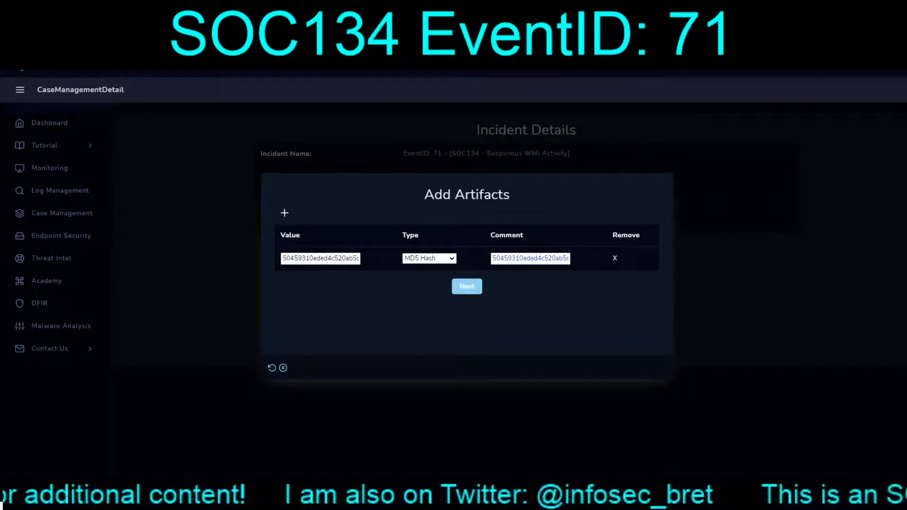
Set the artifact's comment to "exec.bat (IMPACKET)" and submit the artifacts
type("exec")
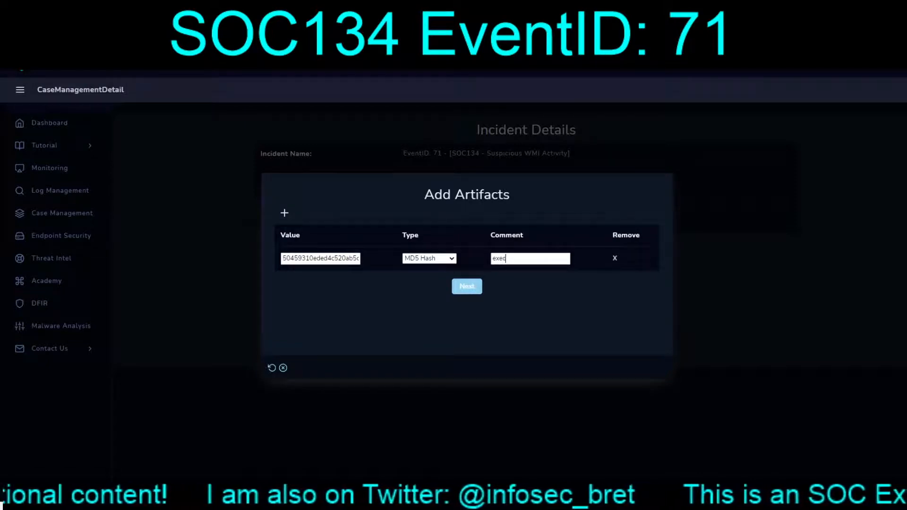
type(".bat (")
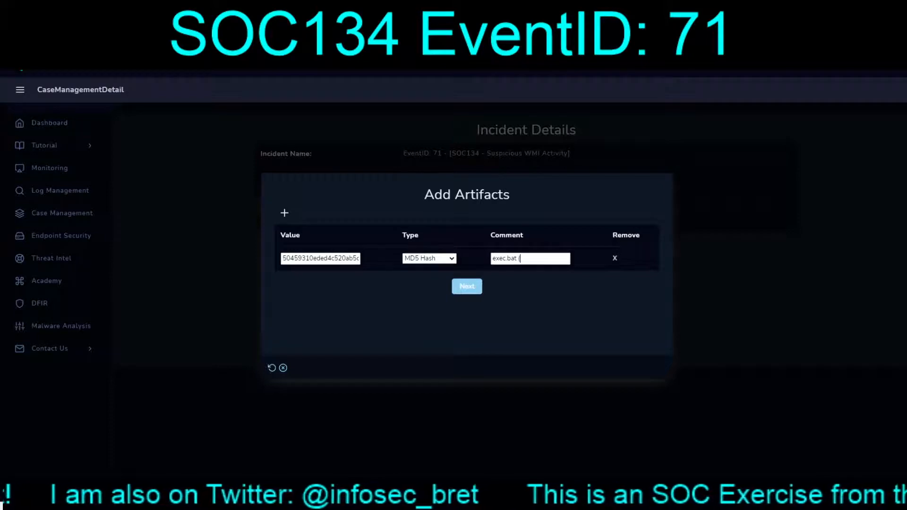
type("IMPACKET")
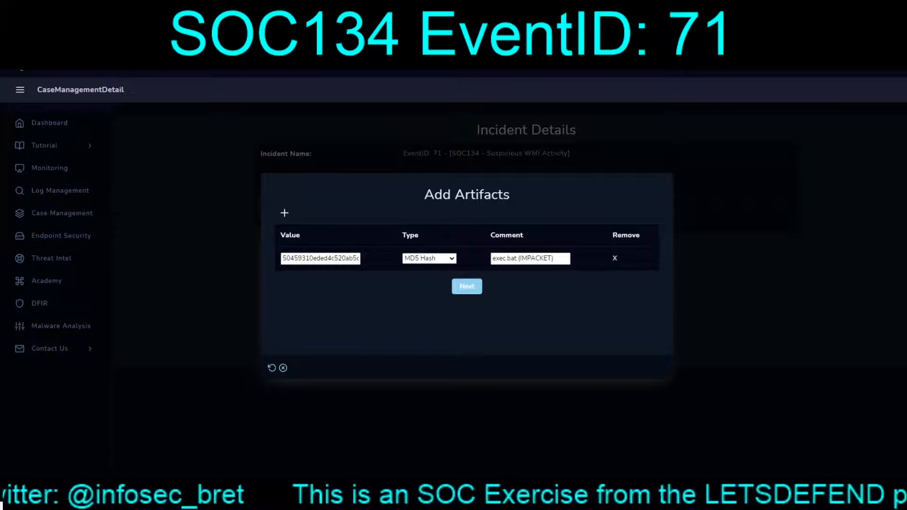
left_click(467, 286)
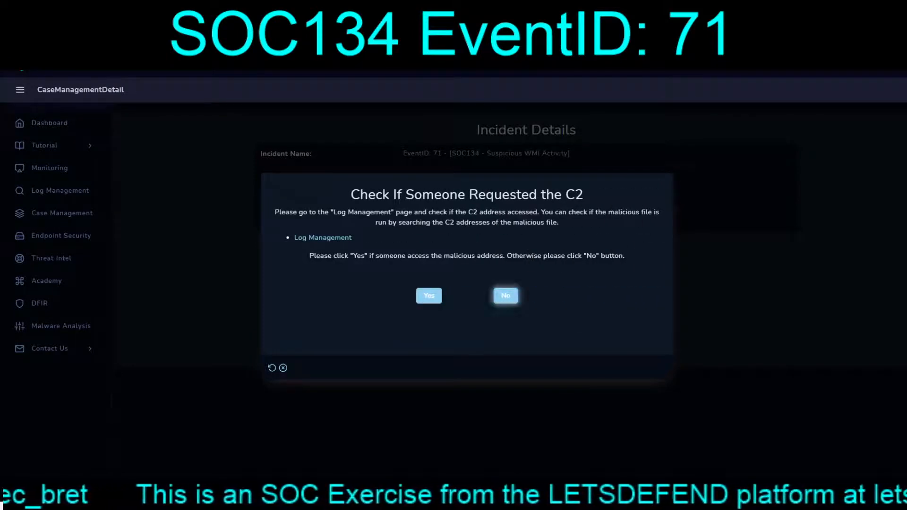
Answer No to whether someone requested the C2 address and complete the playbook
left_click(506, 296)
left_click(654, 363)
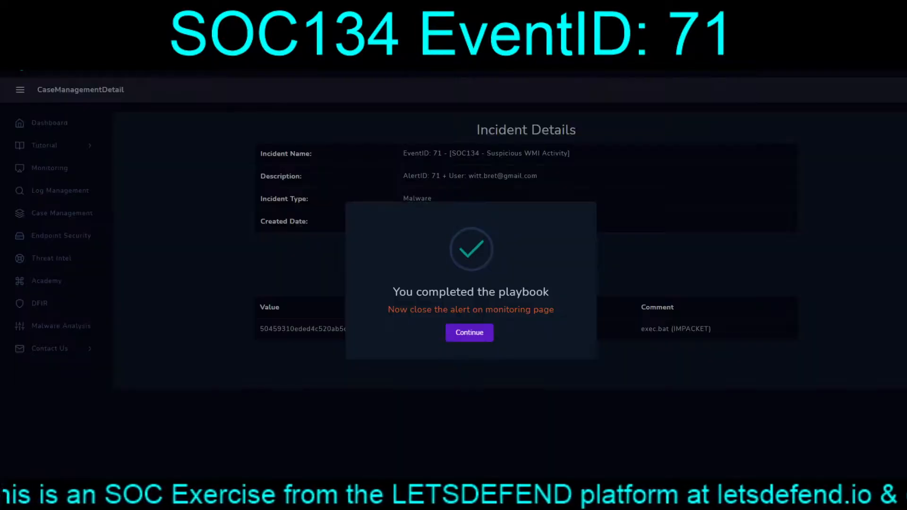
left_click(469, 333)
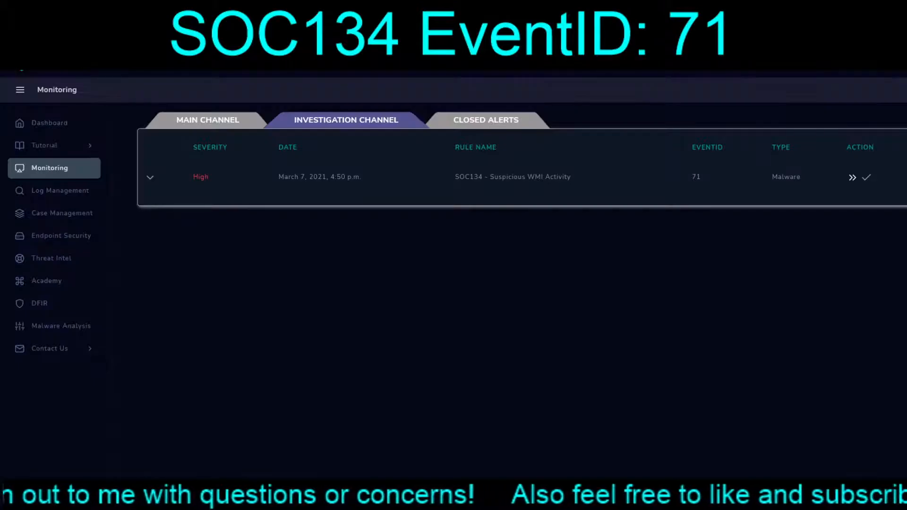
Close alert EventID 71 as True Positive with the note "Signs of wmiexec.py use from IMPACKET"
left_click(866, 177)
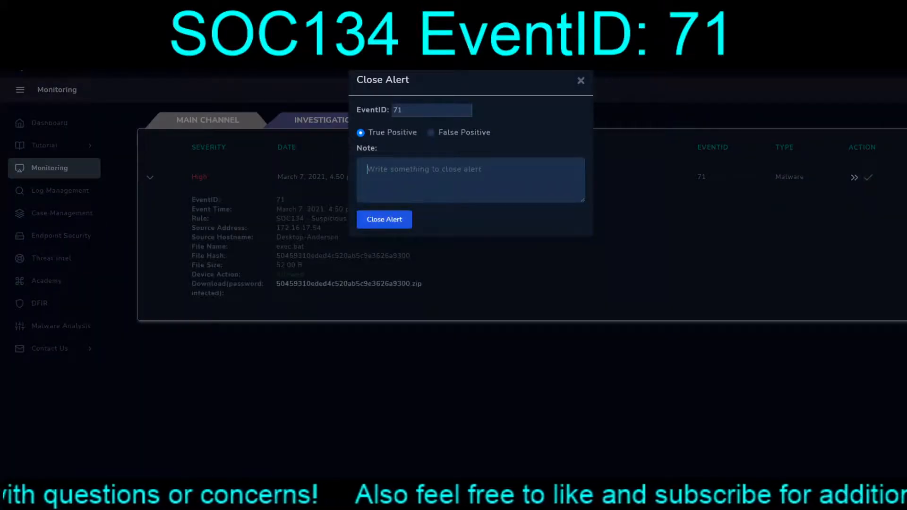
type("Signs o")
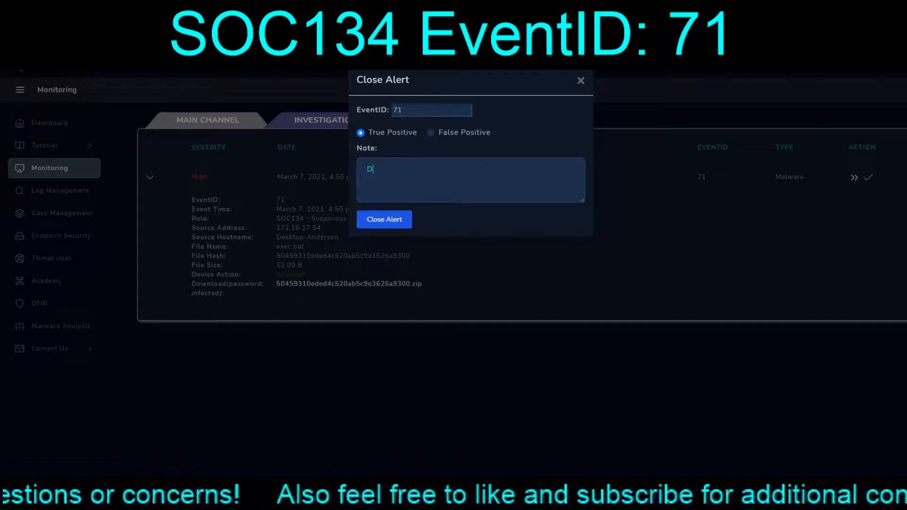
type("f ")
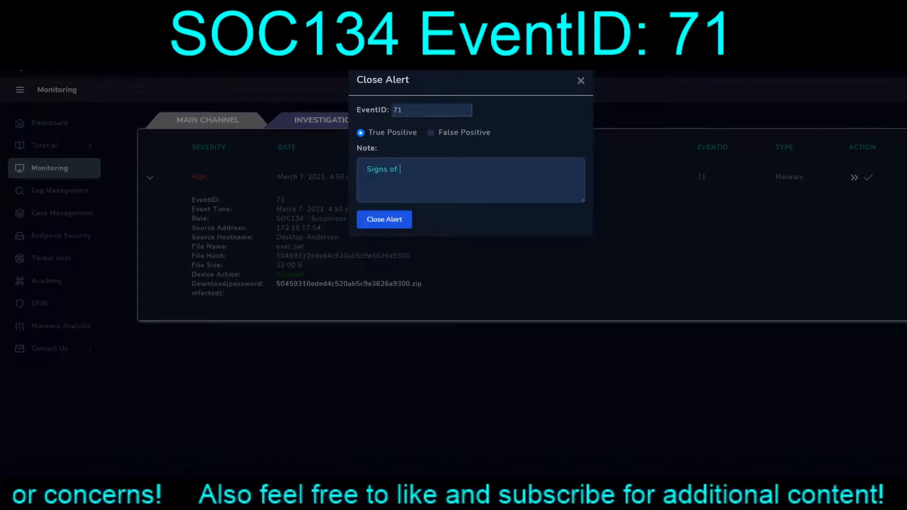
type("wmiex")
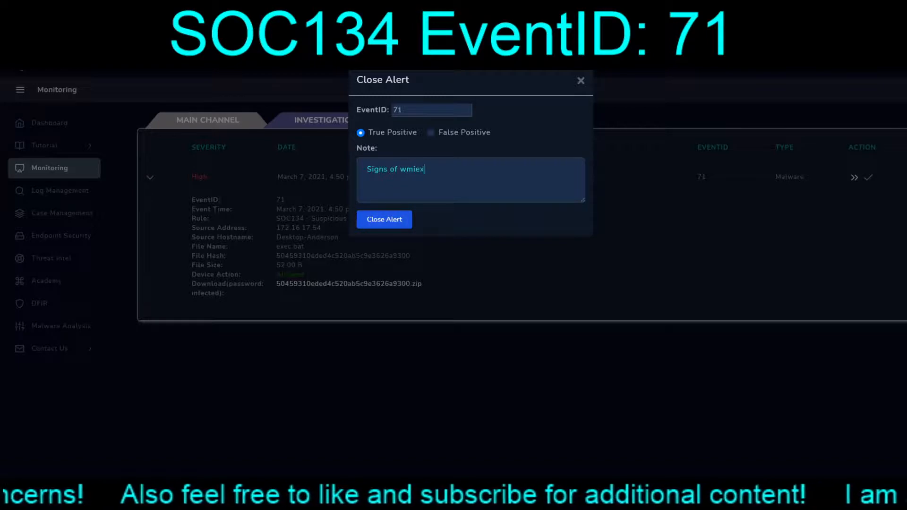
type("ec.py use ")
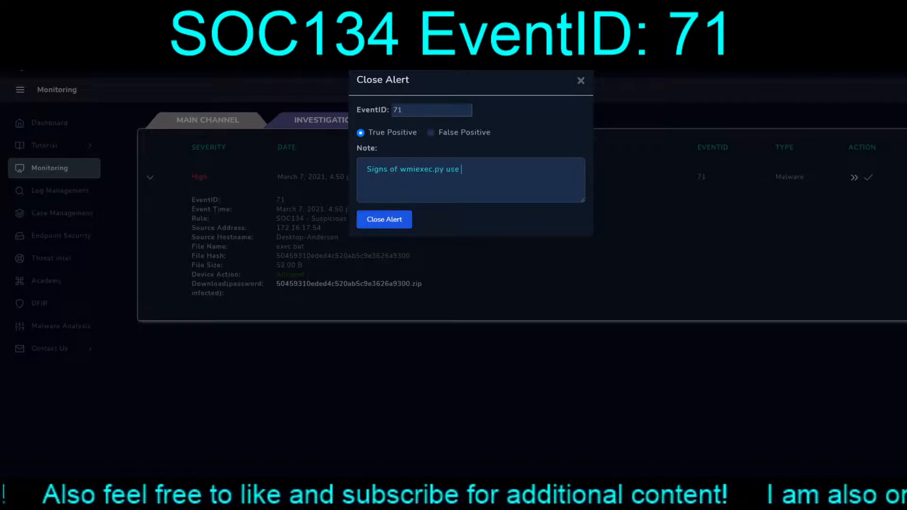
type("from IM")
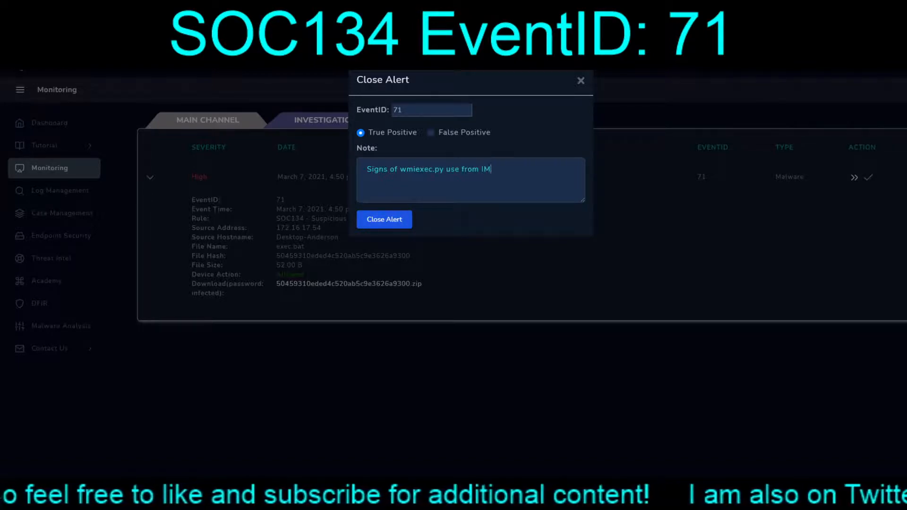
type("PACKET")
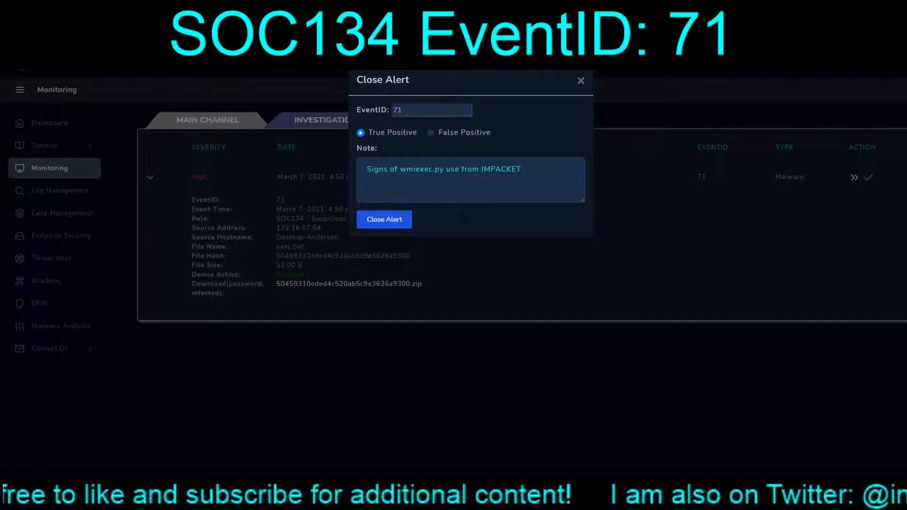
left_click(384, 219)
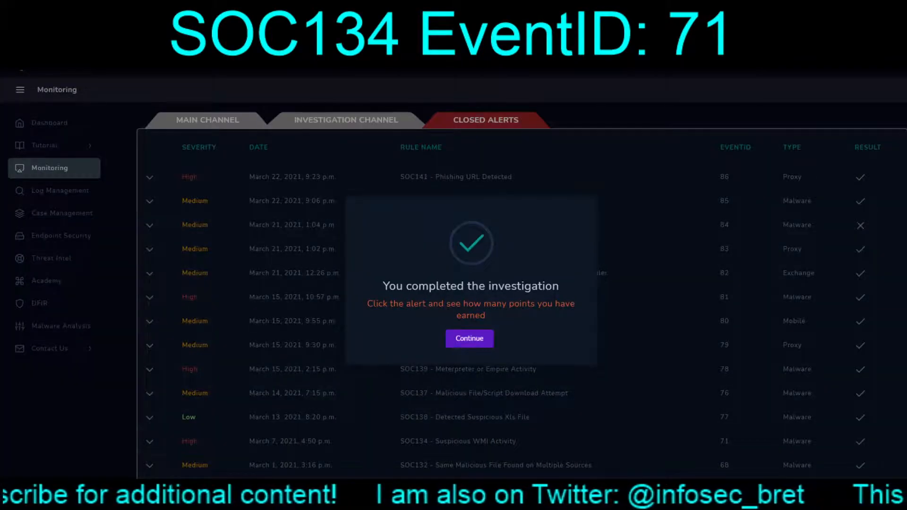
left_click(470, 339)
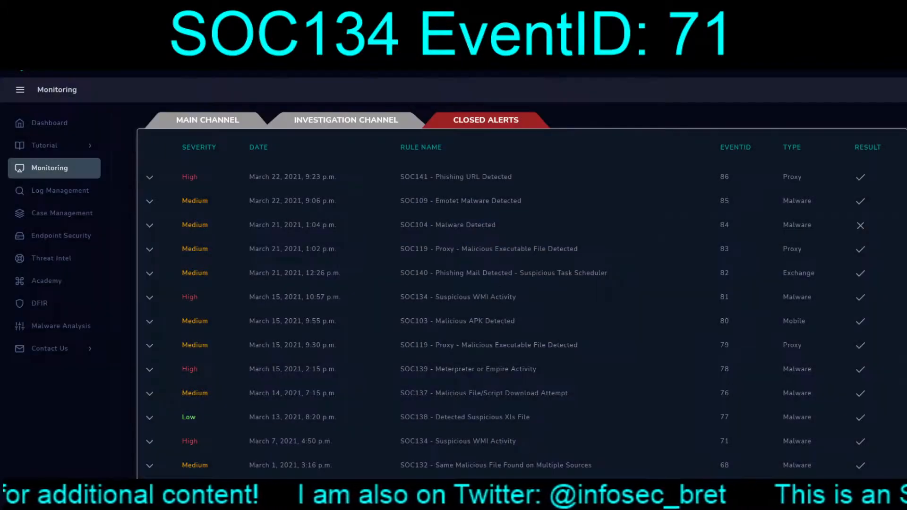
Find the SOC134 alert with EventID 71 among the closed alerts and open its details to review the result
scroll(520, 284, "down", 3)
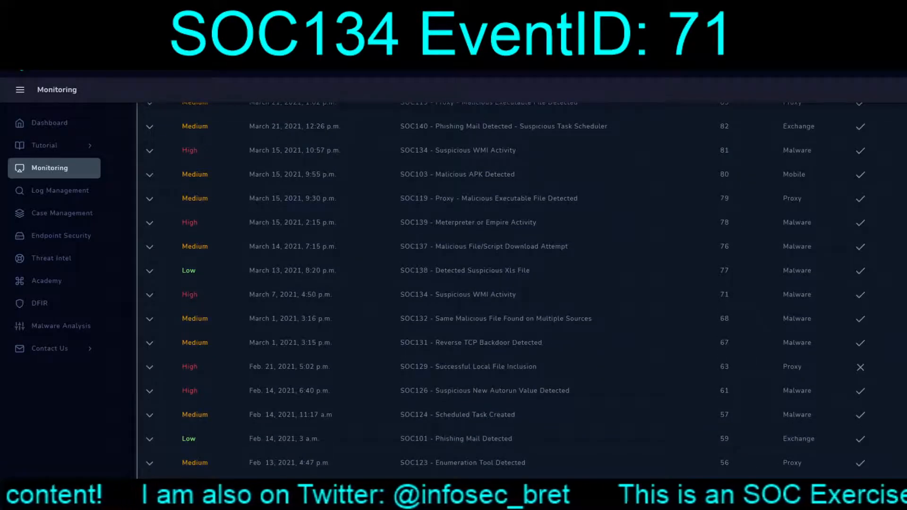
left_click(150, 295)
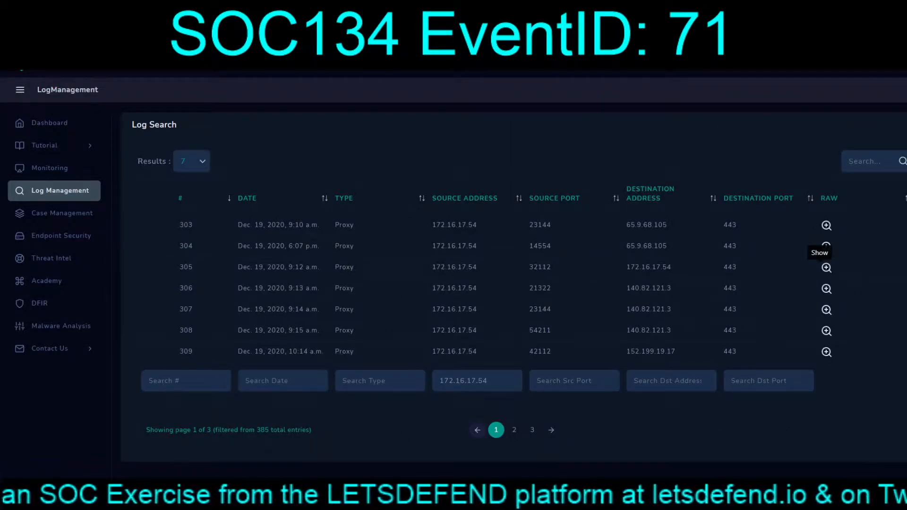
Inspect the raw logs of proxy entries 309 and 308 from source address 172.16.17.54
left_click(826, 352)
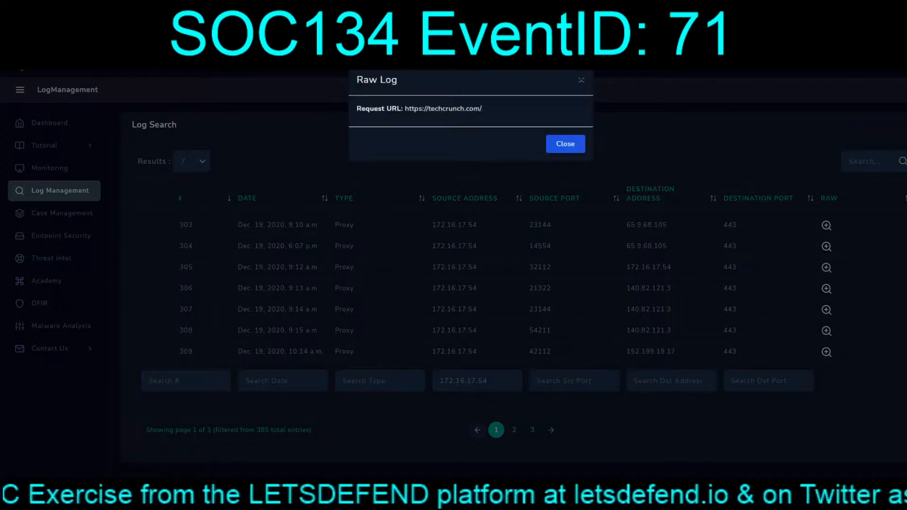
left_click(826, 352)
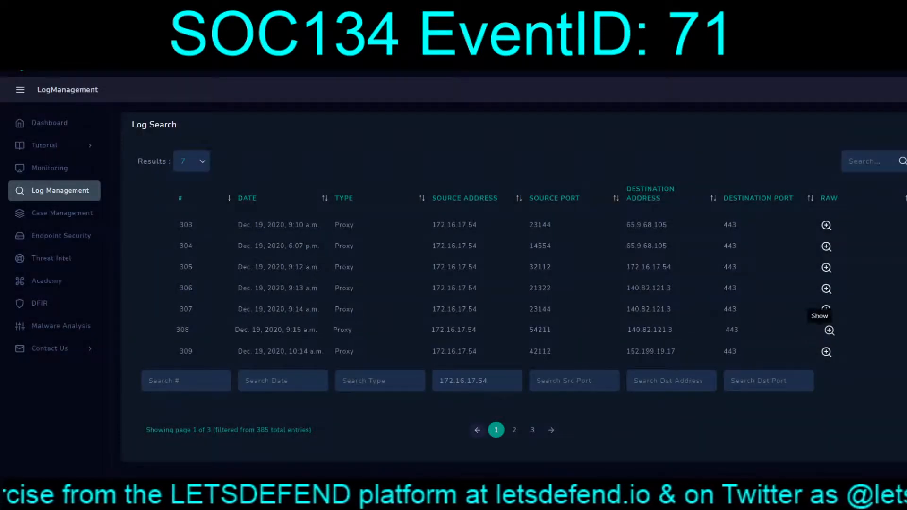
left_click(830, 331)
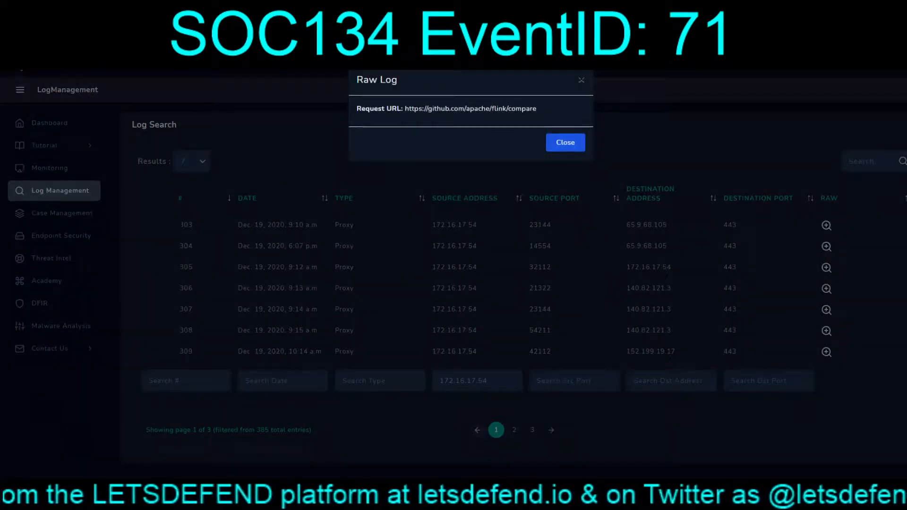
left_click(830, 331)
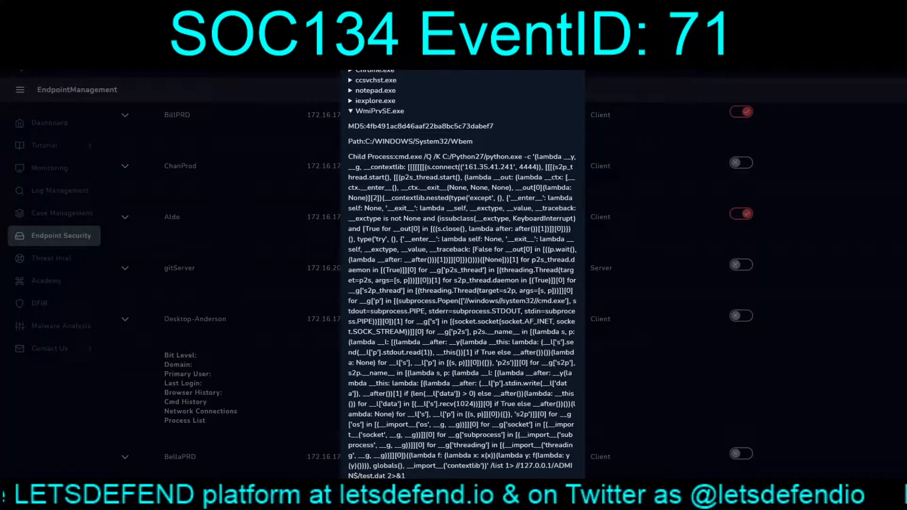
Review the WmiPrvSE.exe process history and the command history of endpoint 172.16.17.54
scroll(464, 274, "up", 2)
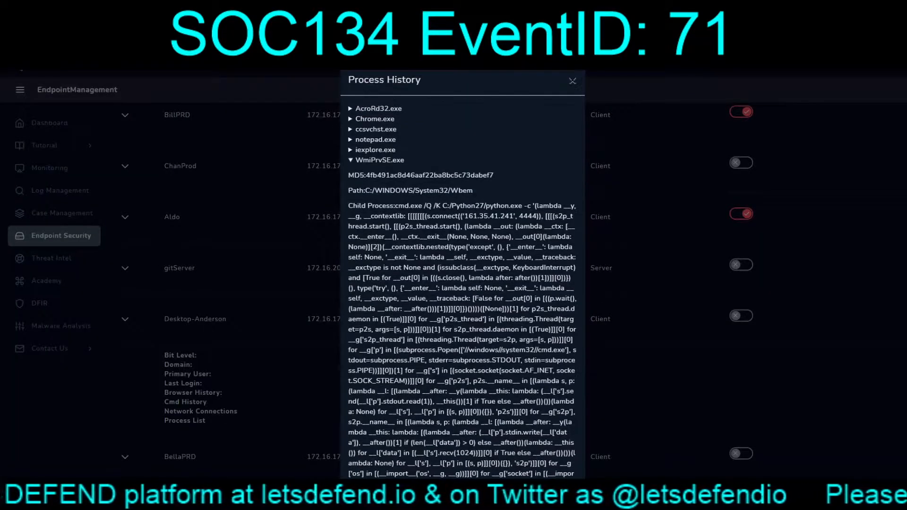
left_click(573, 80)
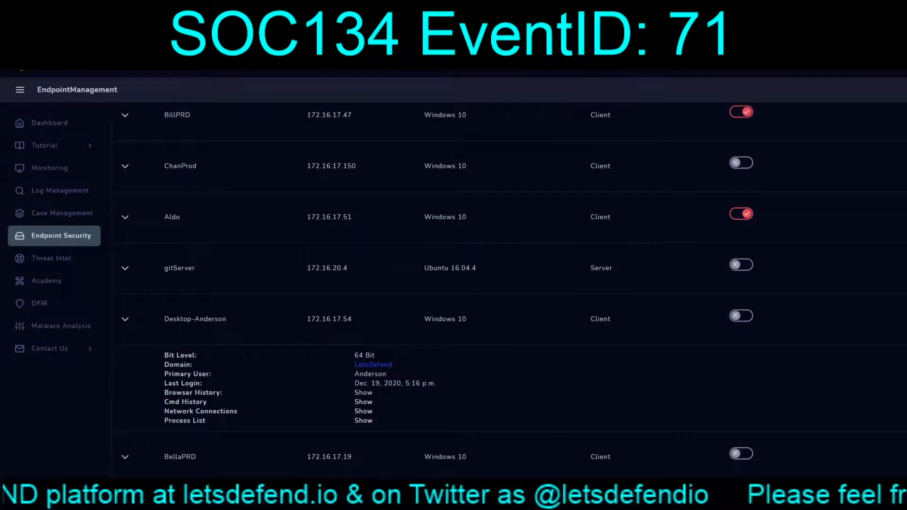
left_click(363, 403)
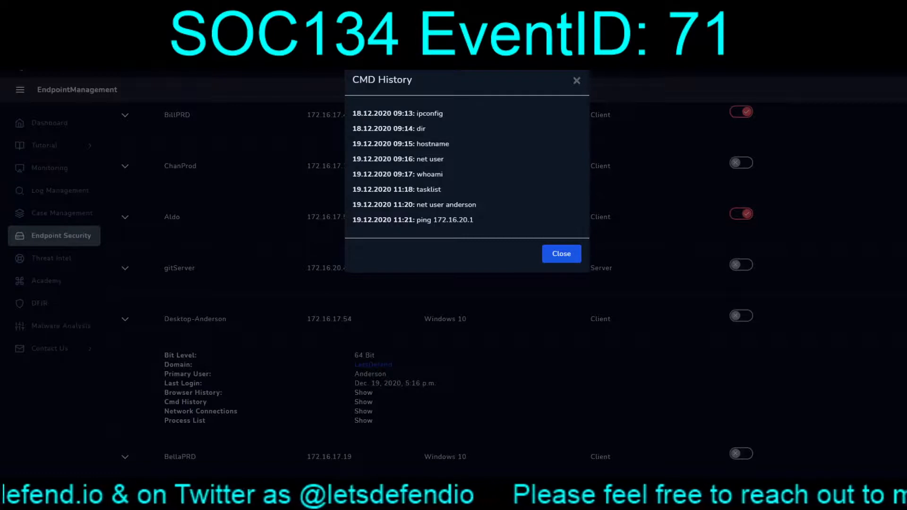
key("Escape")
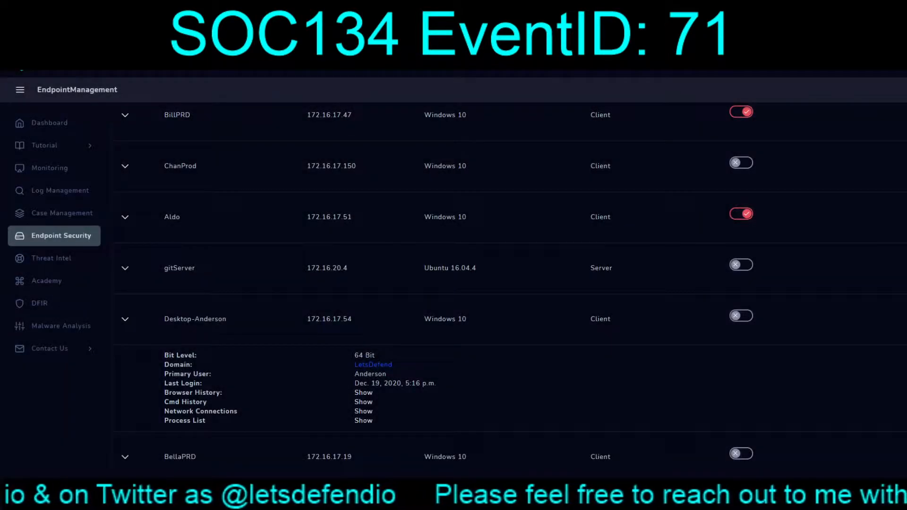
Examine the browser history and the network connections of endpoint 172.16.17.54
left_click(363, 392)
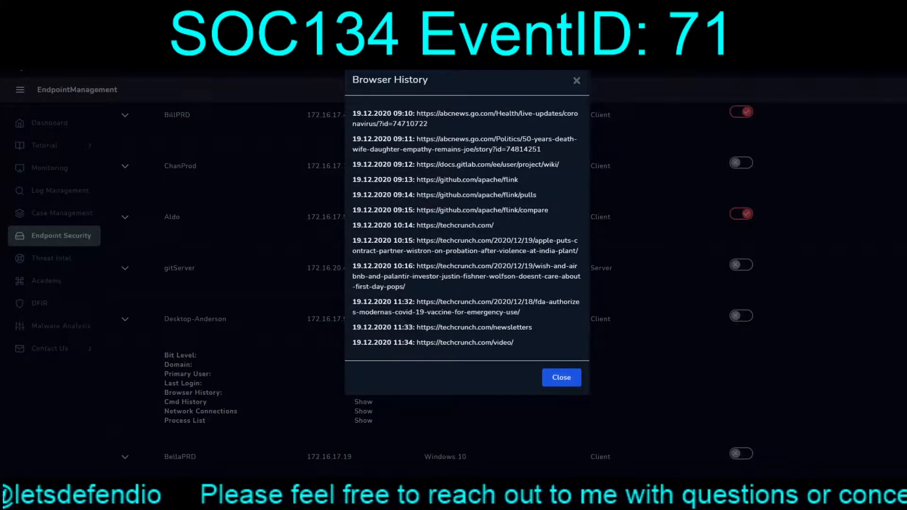
key("Escape")
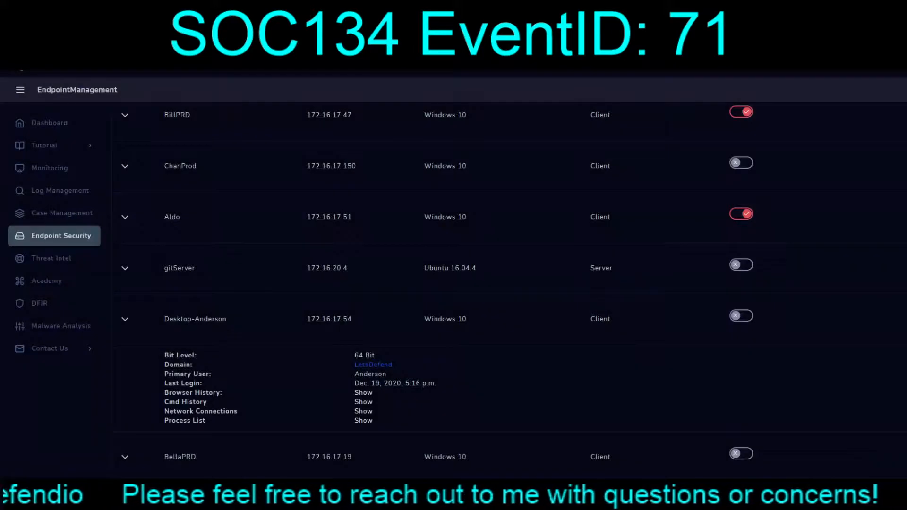
left_click(363, 411)
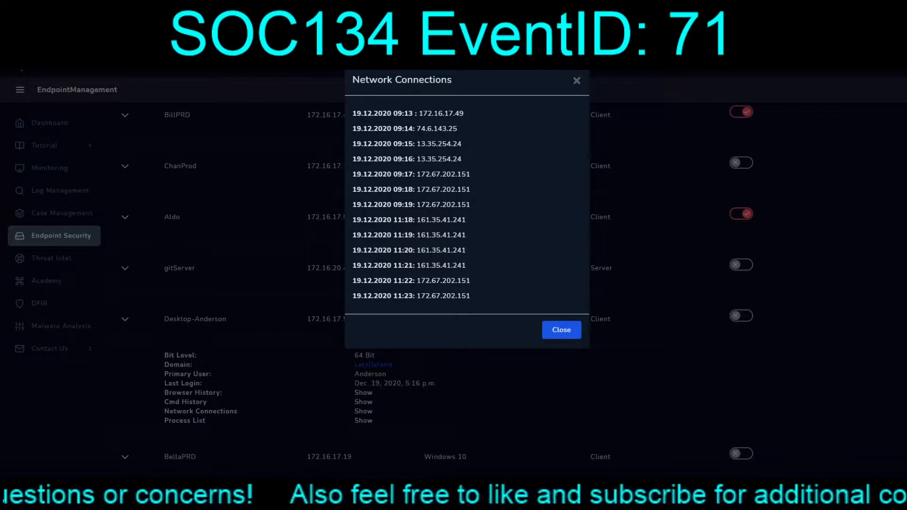
left_click(562, 332)
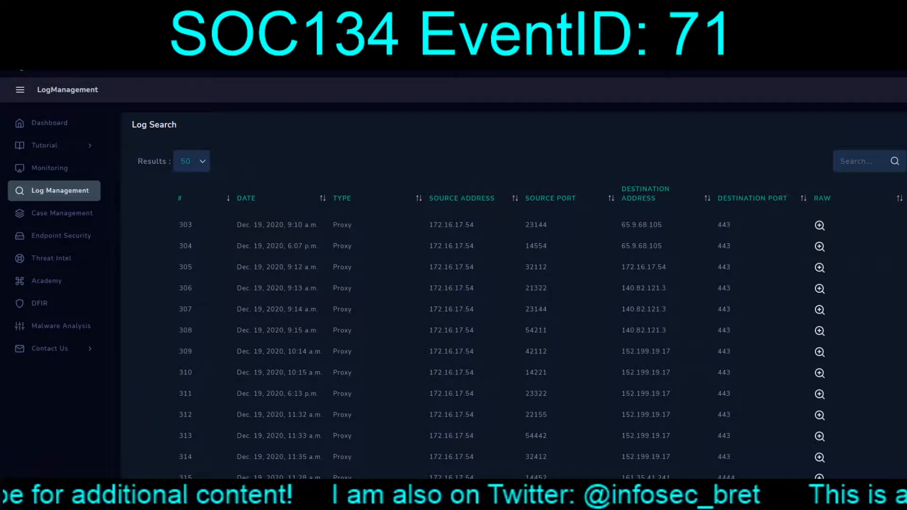
Find the log entries to 161.35.41.241 on port 4444 and inspect the raw log of entry 315
scroll(520, 284, "down", 4)
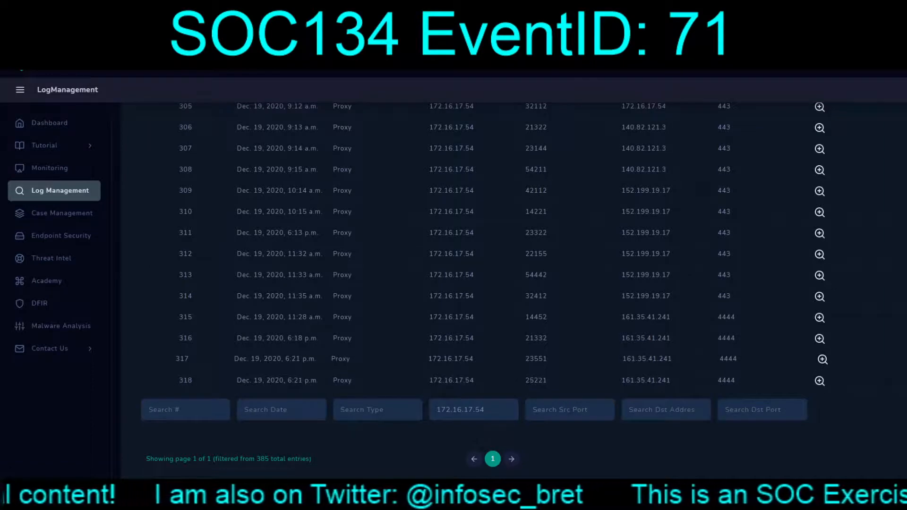
scroll(823, 376, "up", 1)
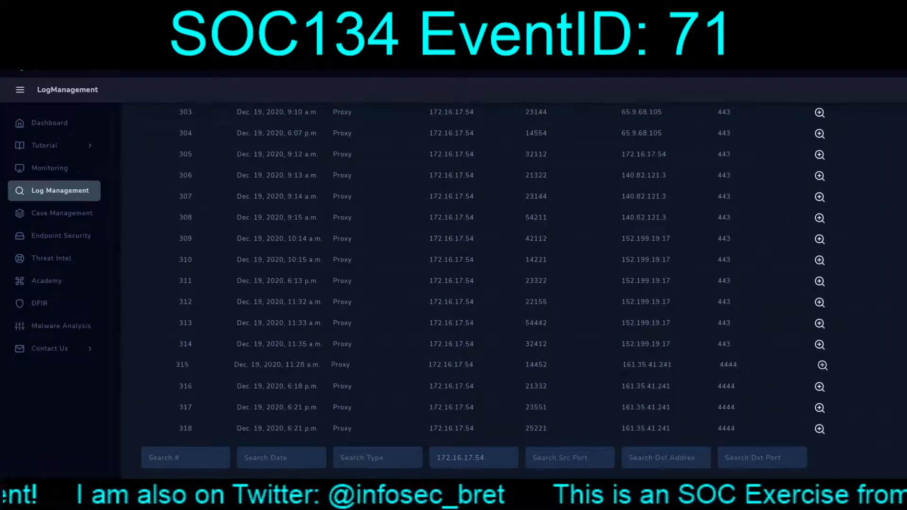
left_click(822, 365)
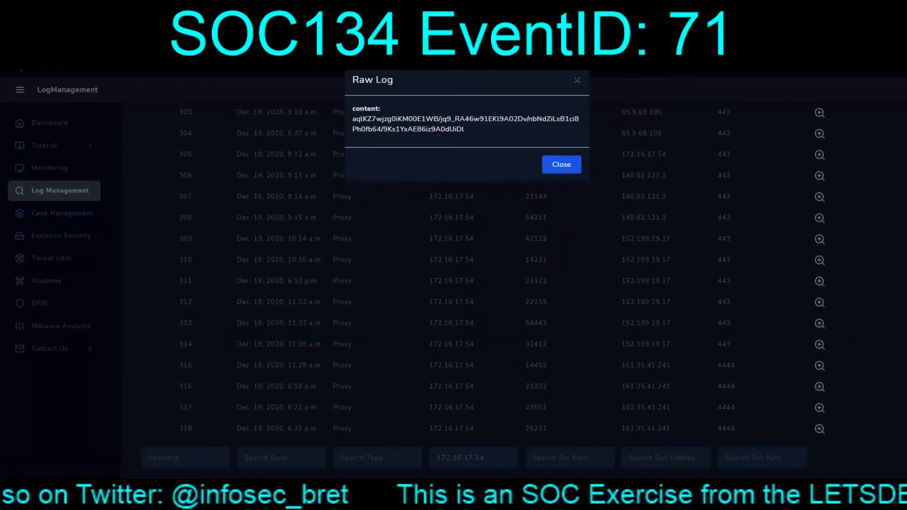
left_click(562, 164)
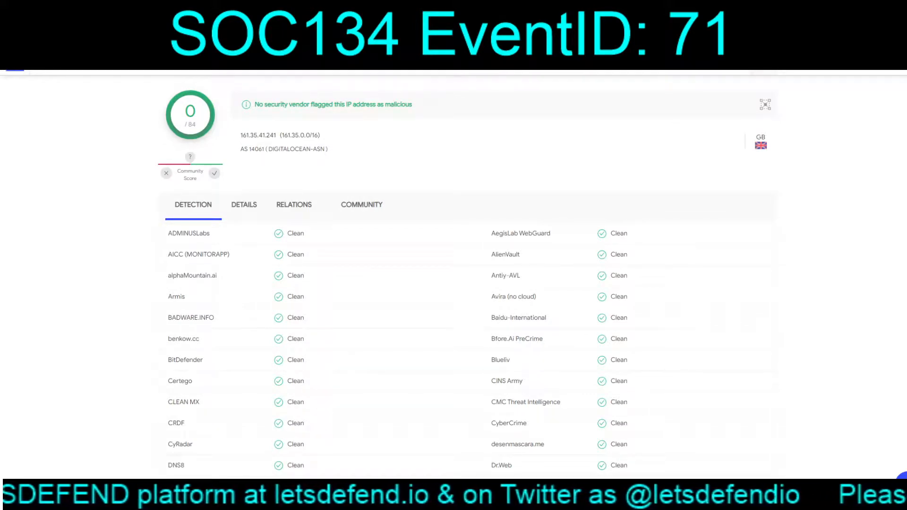
Look up the reputation of IP address 161.35.41.241 on Cisco Talos in a new browser tab and review the report
key("ctrl+t")
type("t")
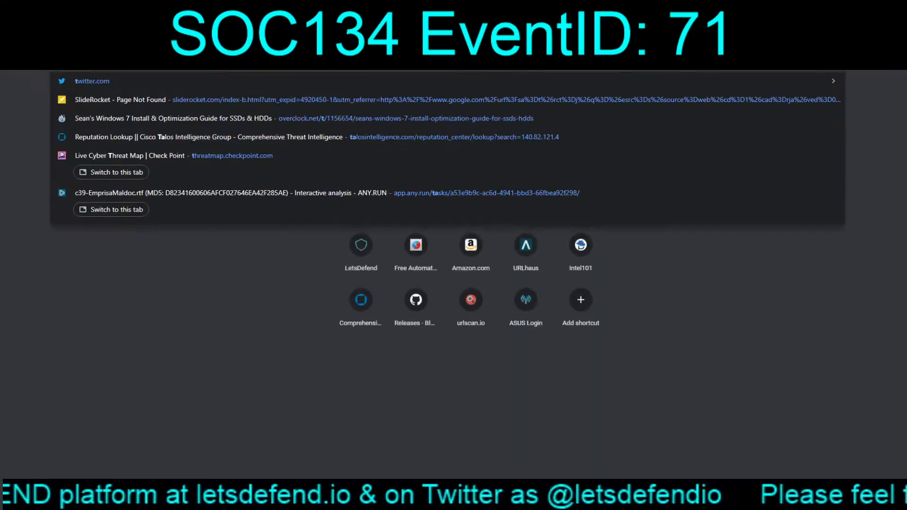
key("Return")
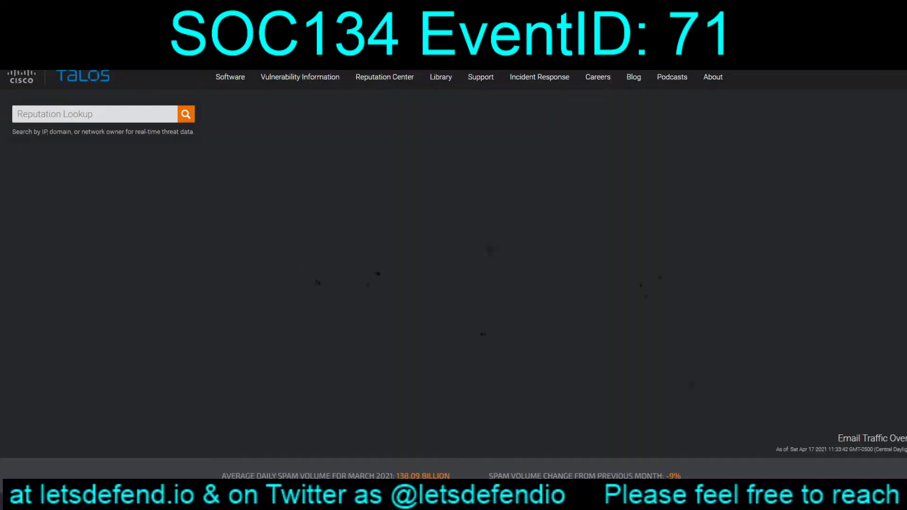
type("161.35.41.241")
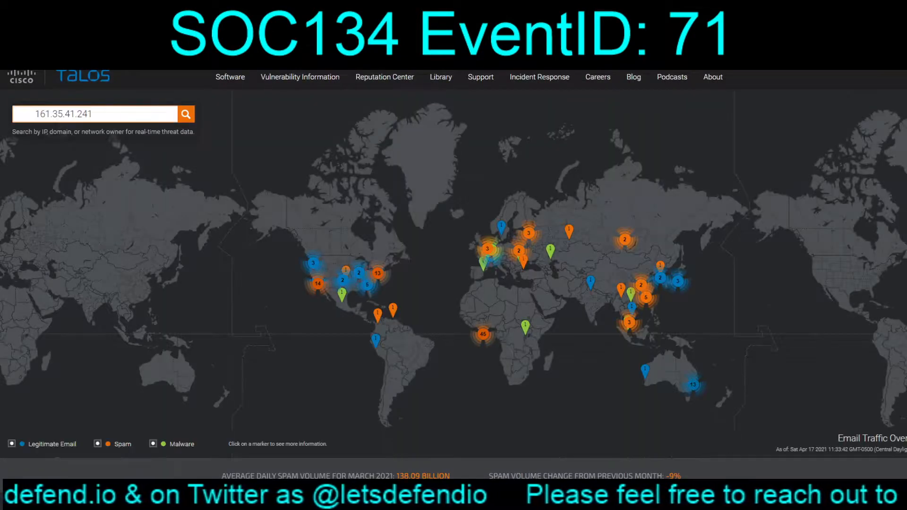
key("Delete")
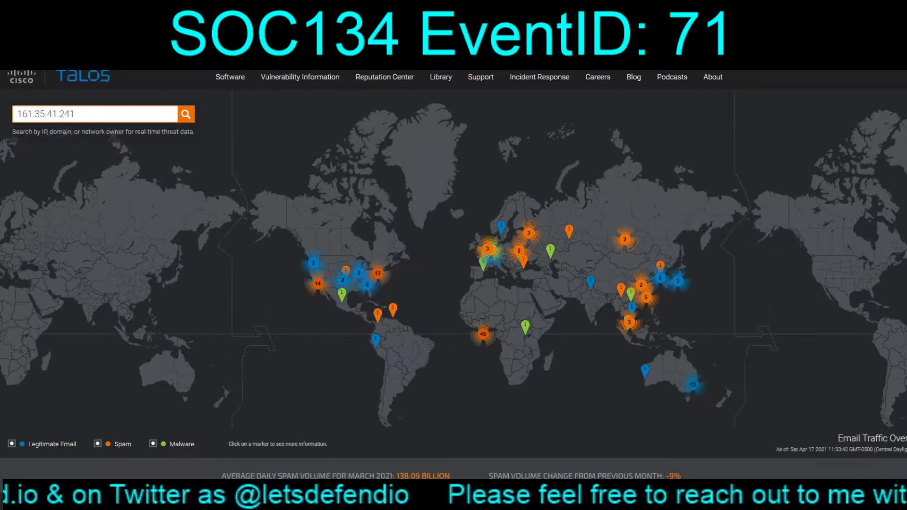
key("Return")
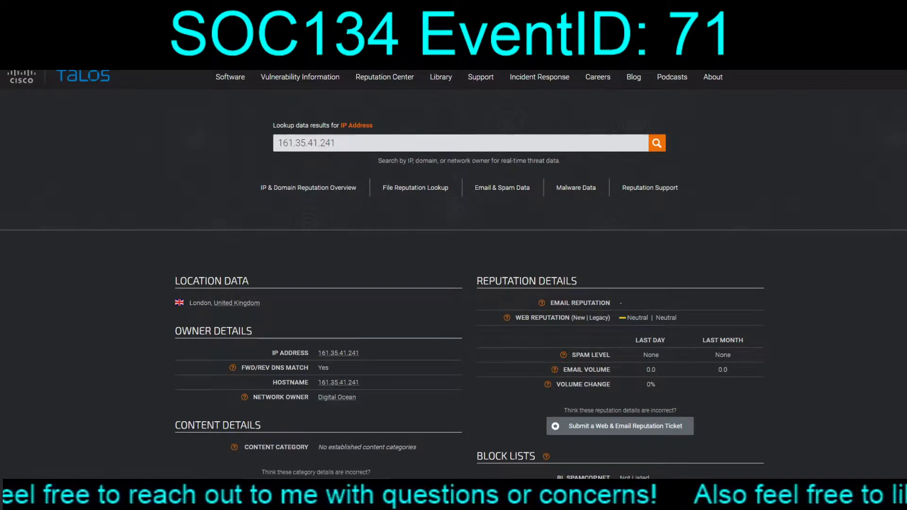
scroll(454, 283, "down", 5)
scroll(453, 283, "up", 4)
scroll(454, 284, "up", 1)
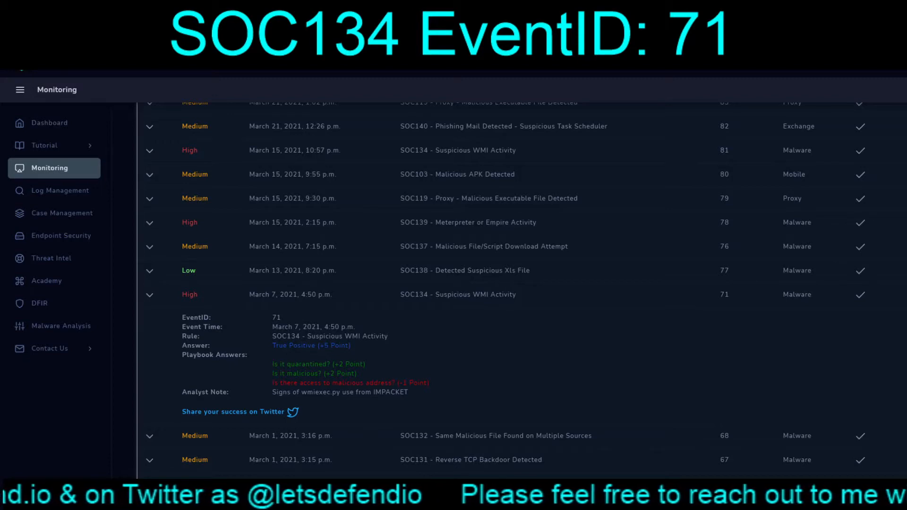
Return to the main channel's open alerts and view the details of EventIDs 72, 74 and 75
scroll(519, 284, "up", 3)
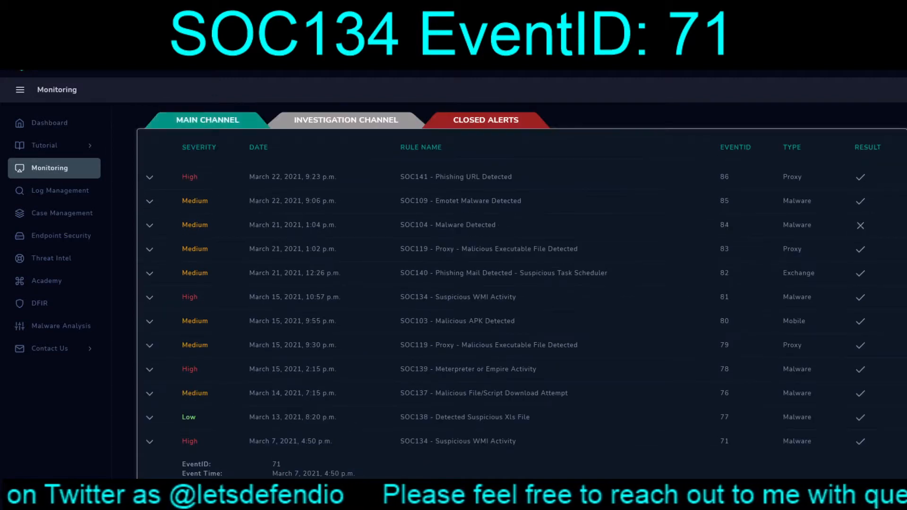
left_click(208, 120)
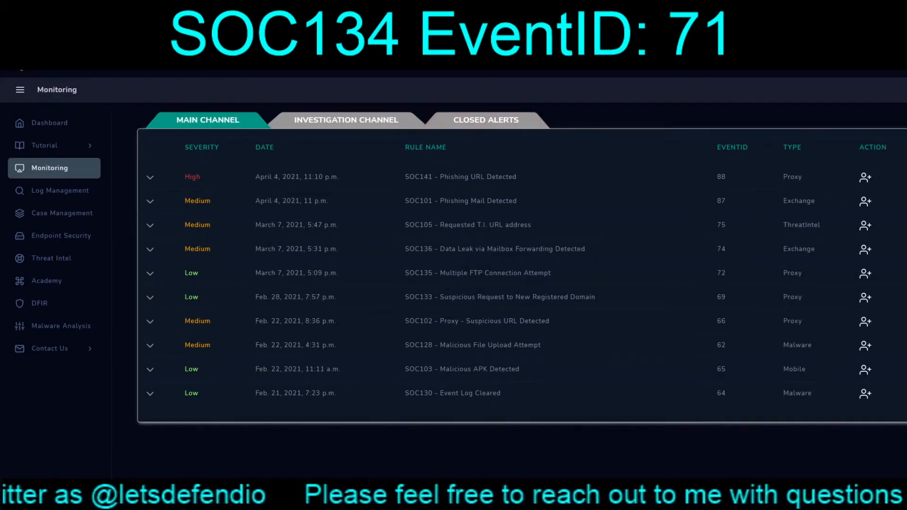
left_click(150, 274)
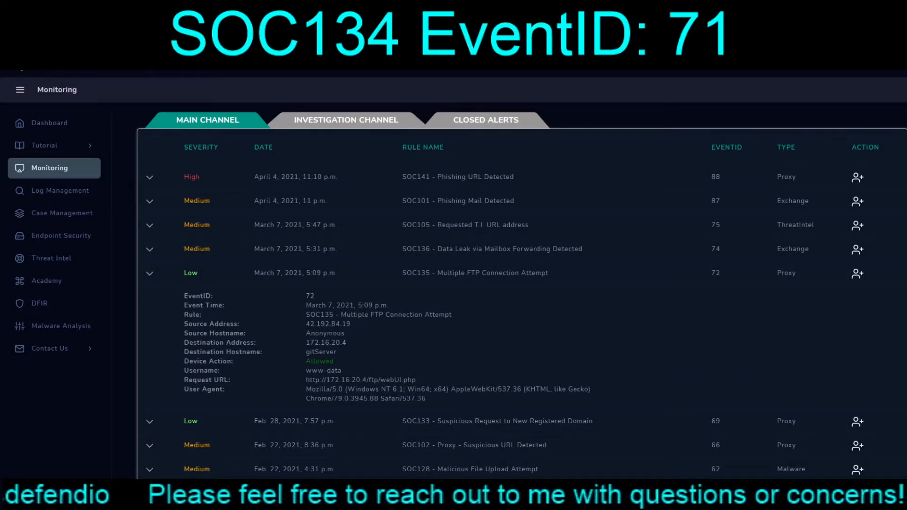
left_click(150, 250)
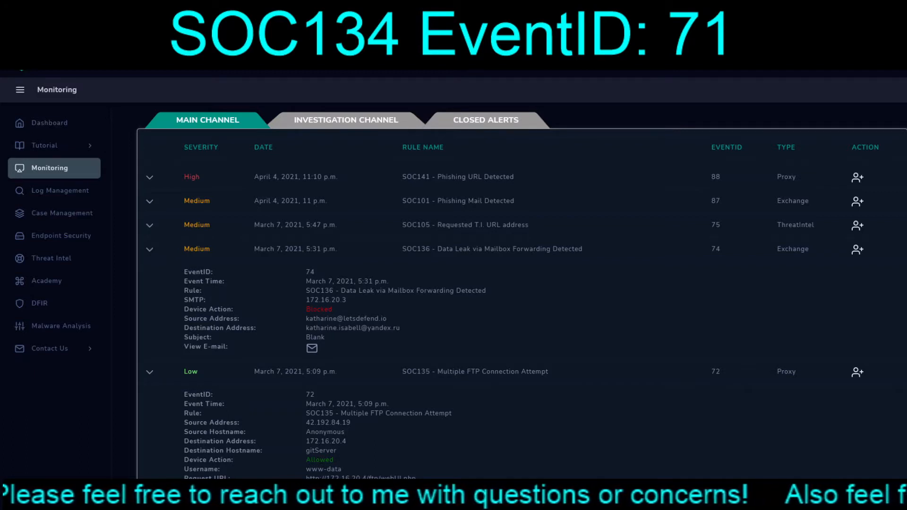
left_click(150, 226)
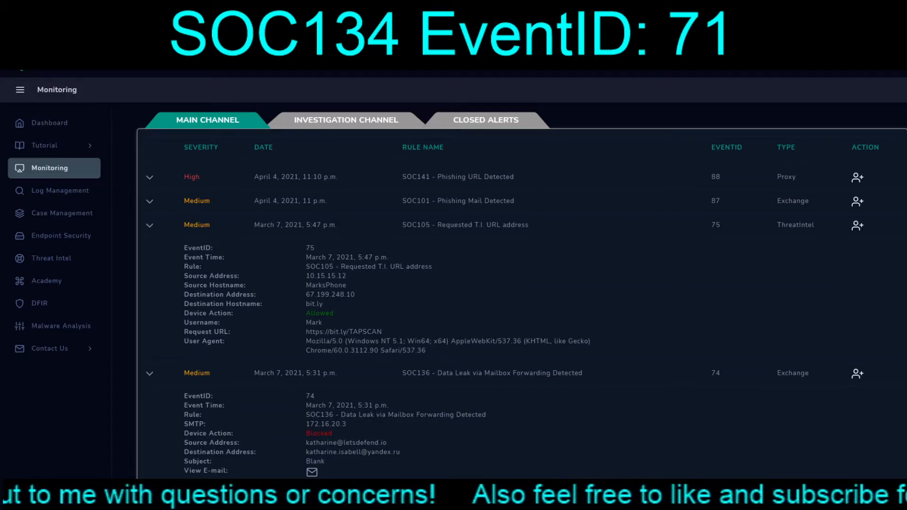
scroll(519, 283, "down", 6)
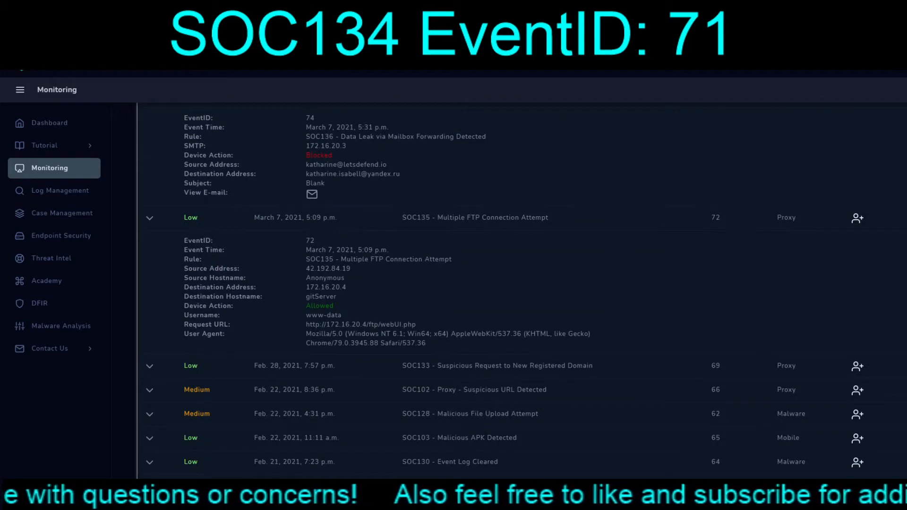